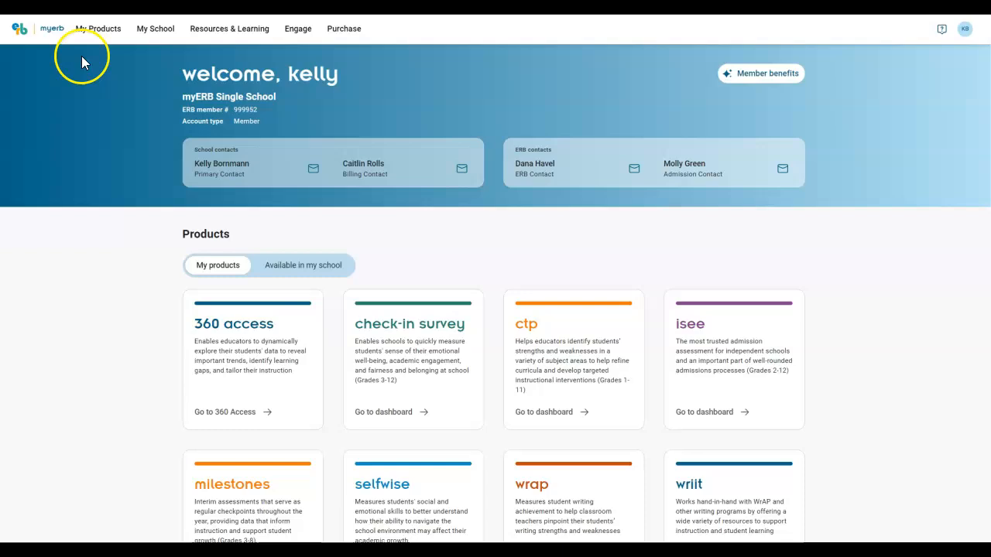
Open the CTP product dashboard and look through its key documents, key videos, testing seasons and CTP users
{"action": "left_click", "coordinate": [87, 31]}
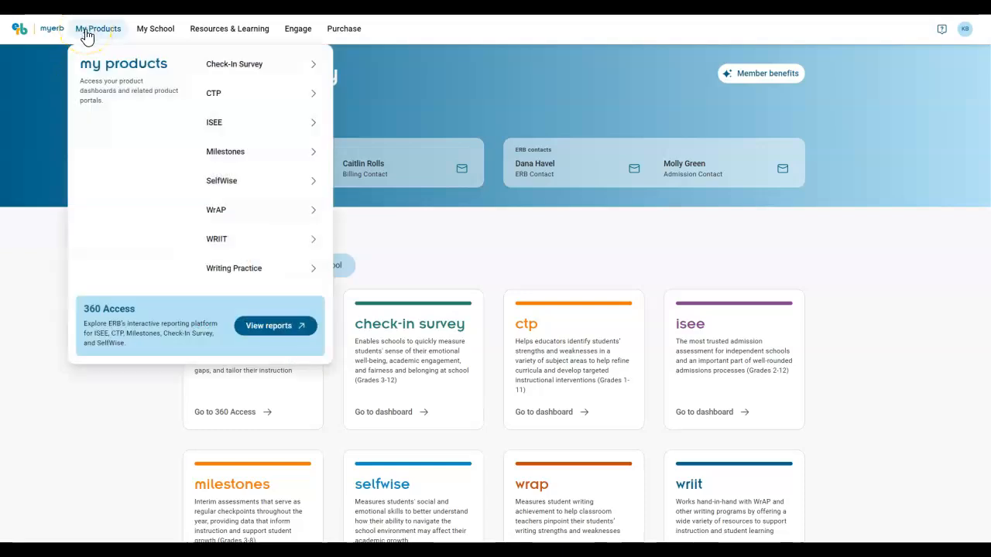
{"action": "mouse_move", "coordinate": [212, 104]}
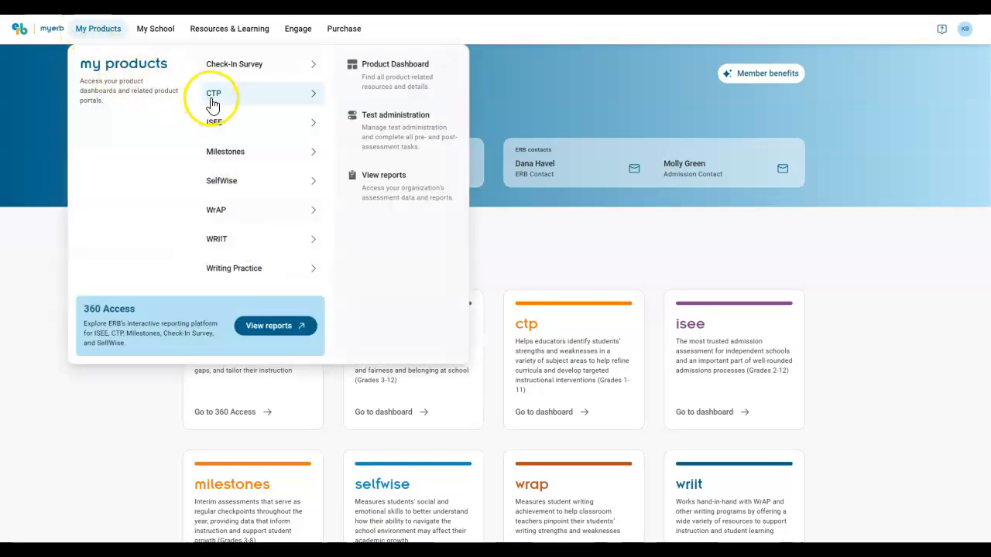
{"action": "mouse_move", "coordinate": [243, 157]}
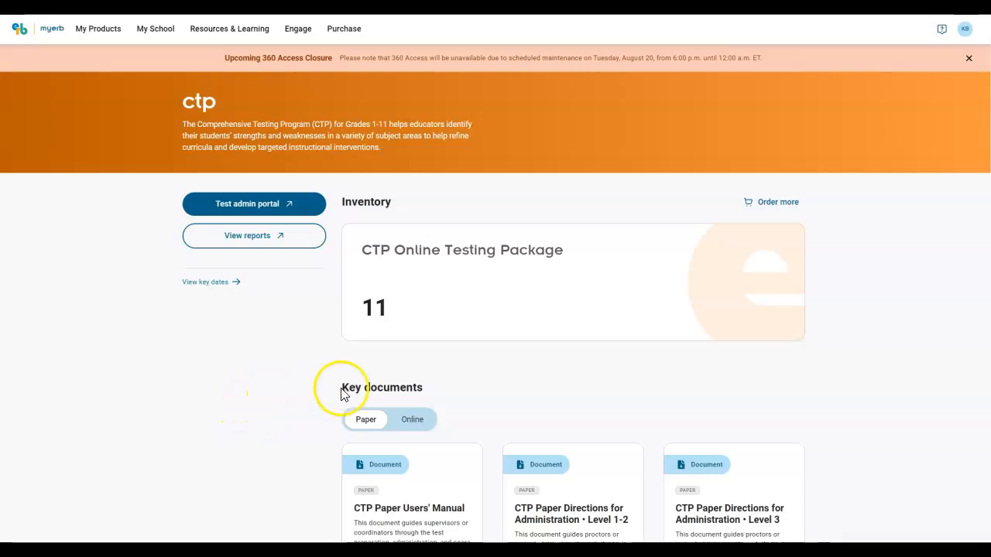
{"action": "scroll", "coordinate": [302, 428], "scroll_direction": "down", "scroll_amount": 10}
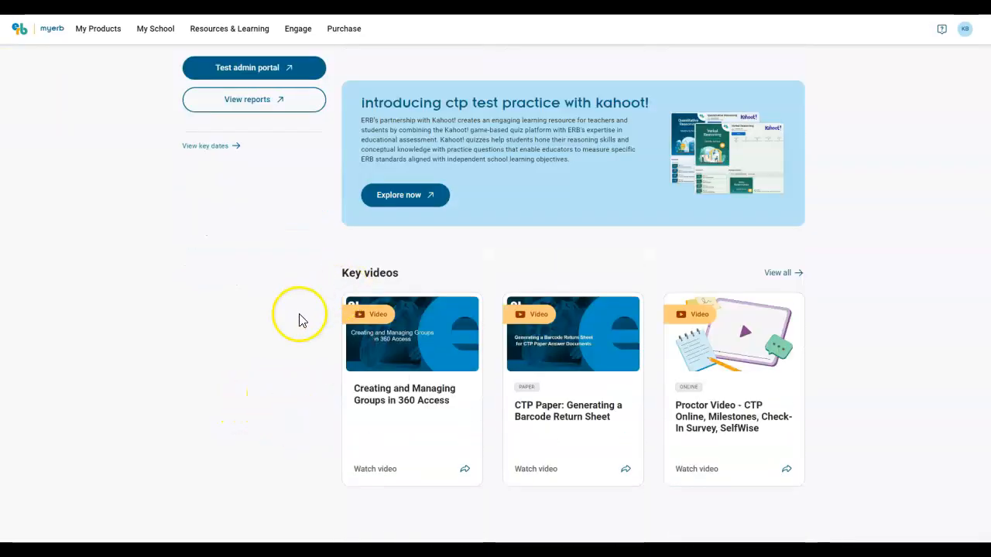
{"action": "scroll", "coordinate": [284, 417], "scroll_direction": "down", "scroll_amount": 5}
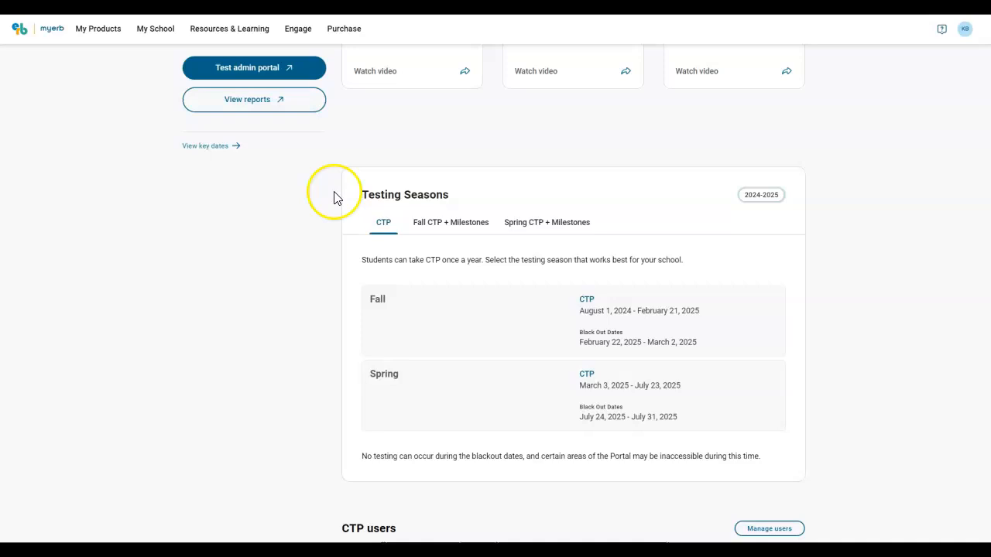
{"action": "scroll", "coordinate": [260, 356], "scroll_direction": "down", "scroll_amount": 1}
{"action": "scroll", "coordinate": [261, 355], "scroll_direction": "down", "scroll_amount": 4}
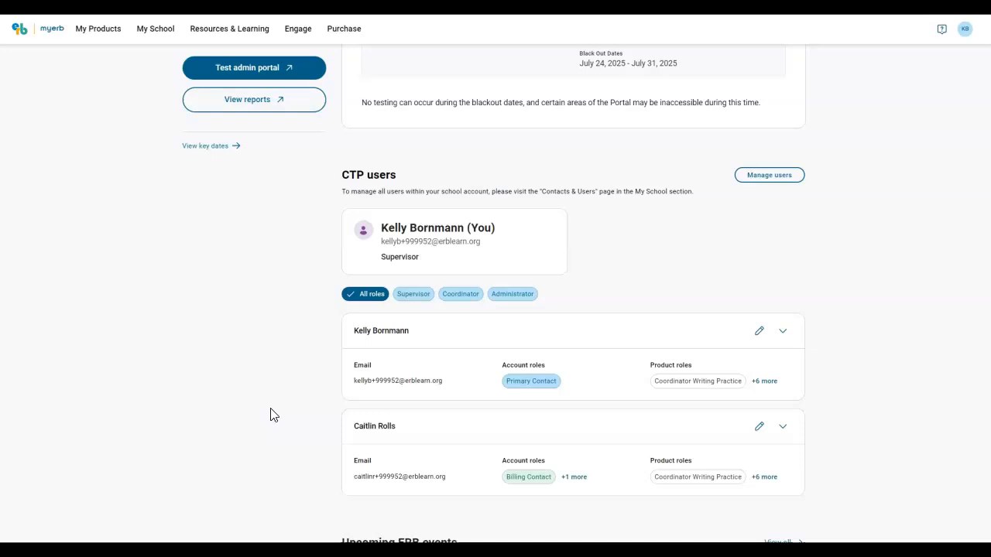
{"action": "scroll", "coordinate": [283, 382], "scroll_direction": "up", "scroll_amount": 10}
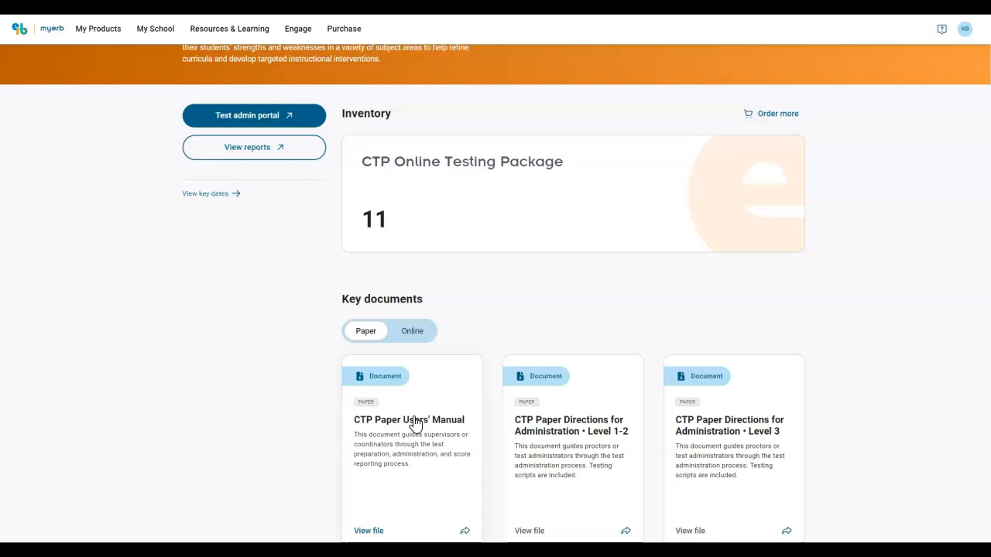
View the key testing dates on the CTP dashboard and return to the key documents
{"action": "left_click", "coordinate": [194, 197]}
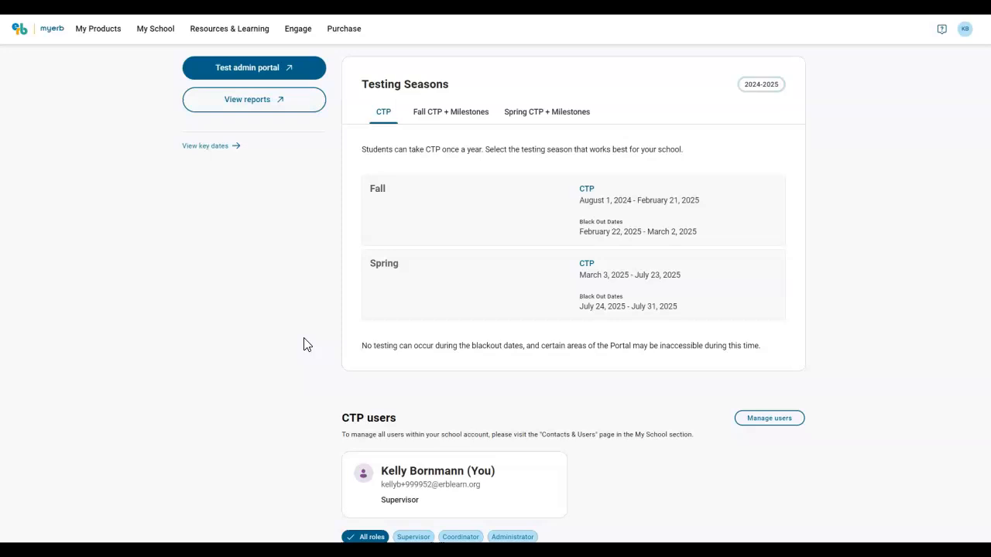
{"action": "scroll", "coordinate": [304, 345], "scroll_direction": "up", "scroll_amount": 5}
{"action": "scroll", "coordinate": [302, 348], "scroll_direction": "up", "scroll_amount": 15}
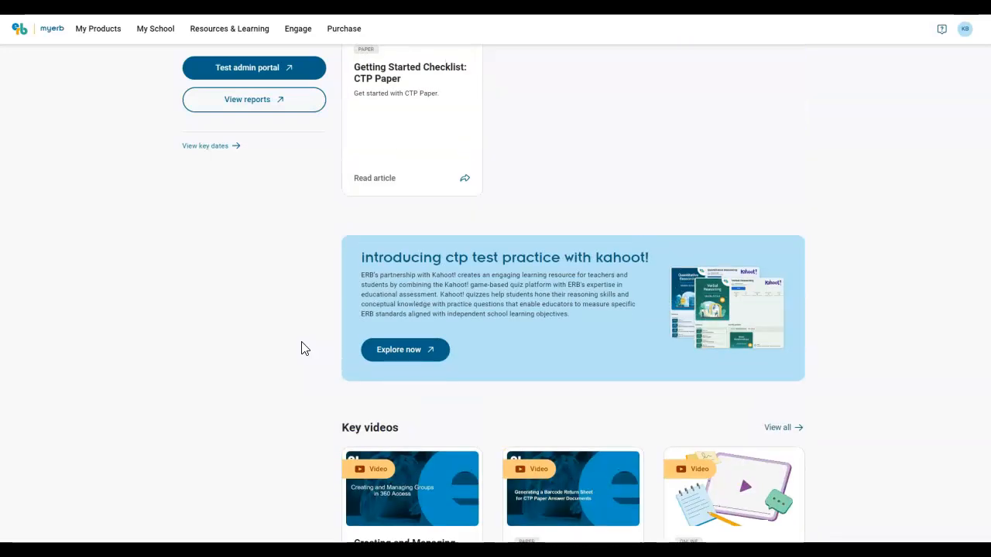
{"action": "scroll", "coordinate": [299, 353], "scroll_direction": "up", "scroll_amount": 2}
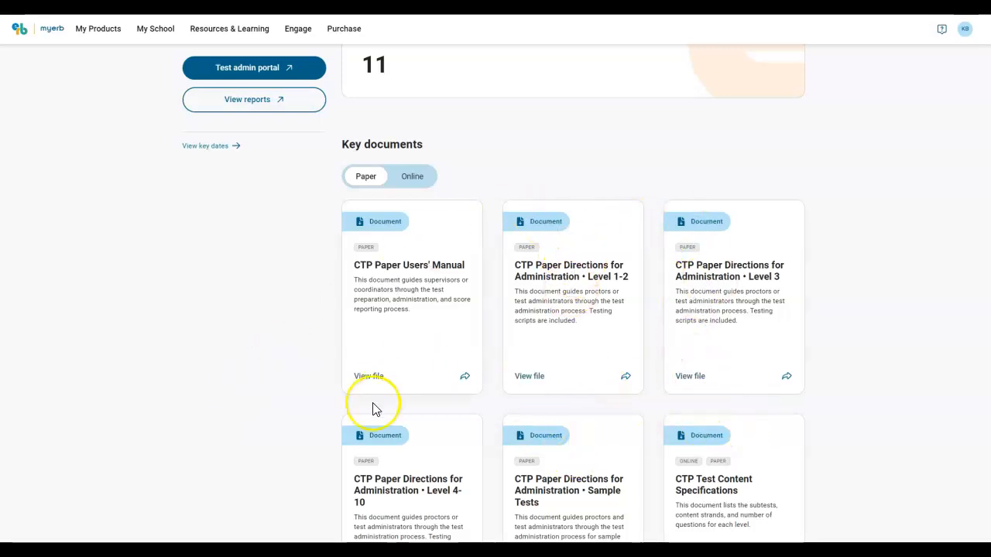
Open the SelfWise product dashboard and review its key documents and key videos
{"action": "left_click", "coordinate": [94, 31]}
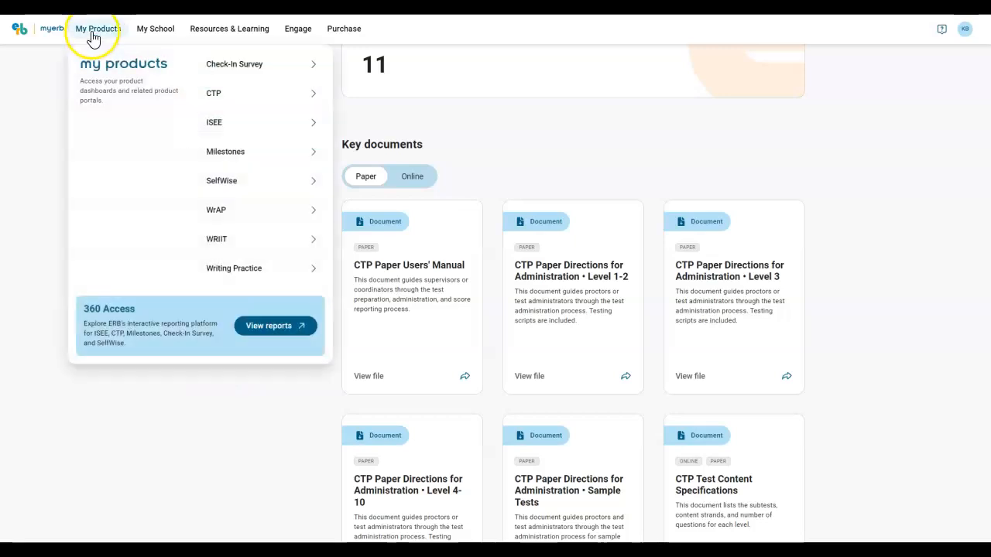
{"action": "mouse_move", "coordinate": [259, 184]}
{"action": "left_click", "coordinate": [379, 82]}
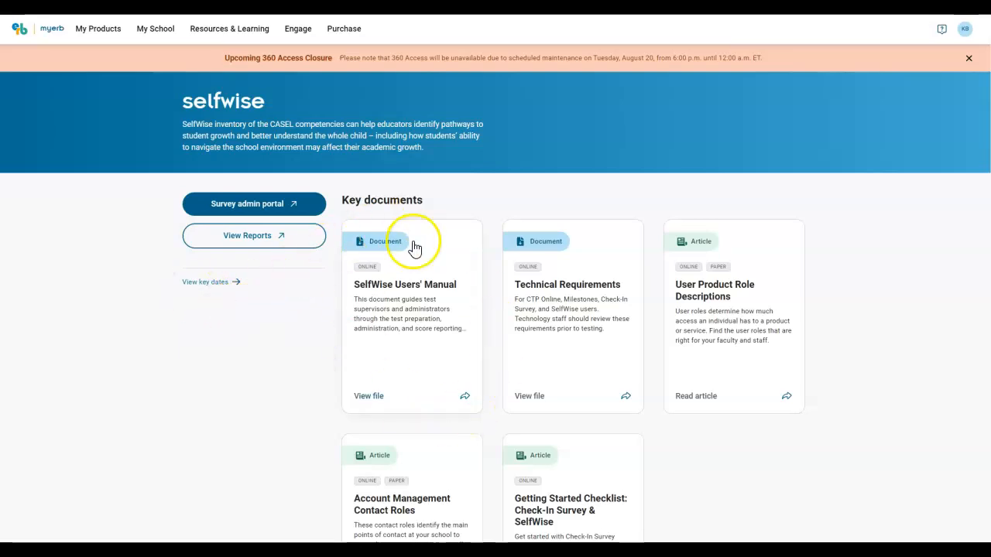
{"action": "scroll", "coordinate": [217, 370], "scroll_direction": "down", "scroll_amount": 5}
{"action": "scroll", "coordinate": [217, 370], "scroll_direction": "down", "scroll_amount": 3}
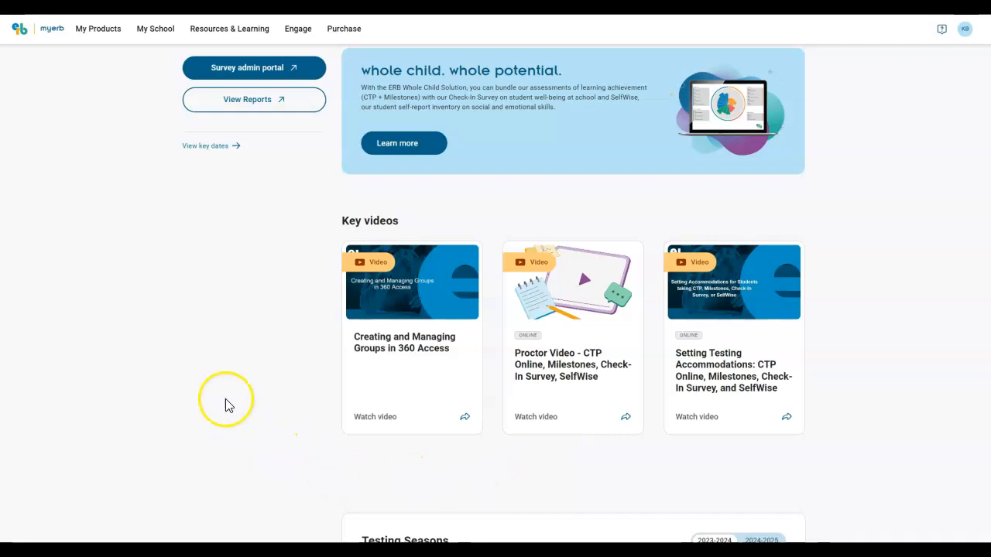
{"action": "scroll", "coordinate": [182, 322], "scroll_direction": "up", "scroll_amount": 5}
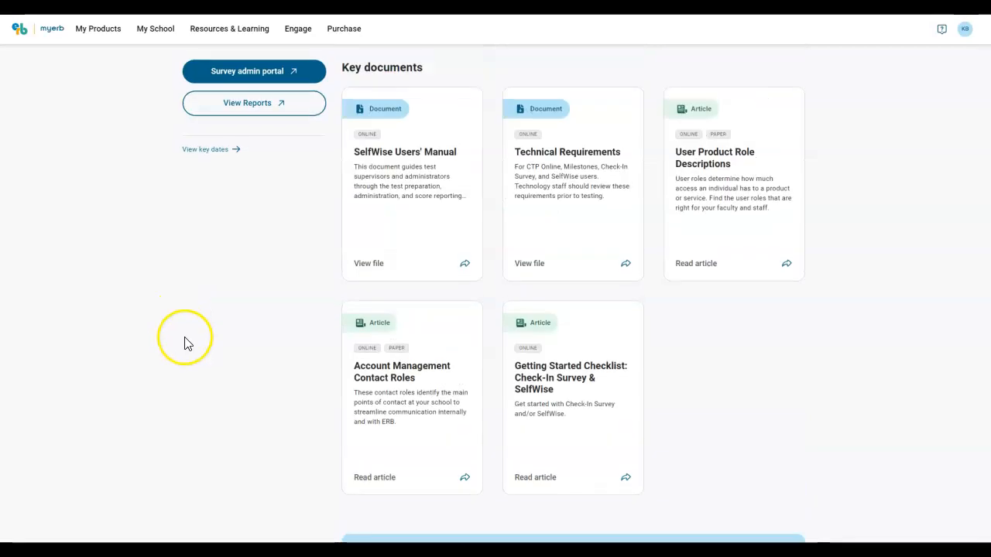
{"action": "scroll", "coordinate": [191, 348], "scroll_direction": "up", "scroll_amount": 1}
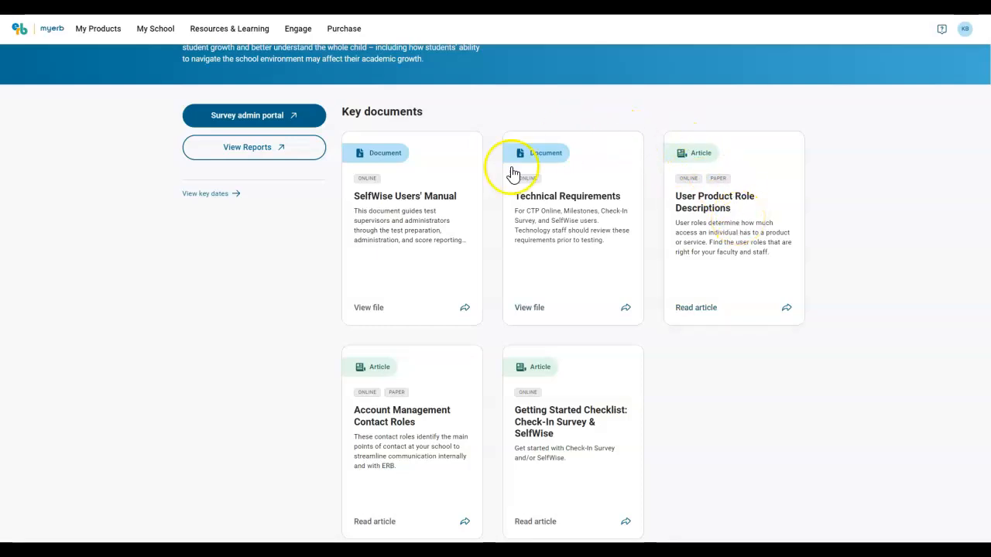
Return to the CTP product dashboard and review the key documents for paper testing
{"action": "left_click", "coordinate": [92, 31]}
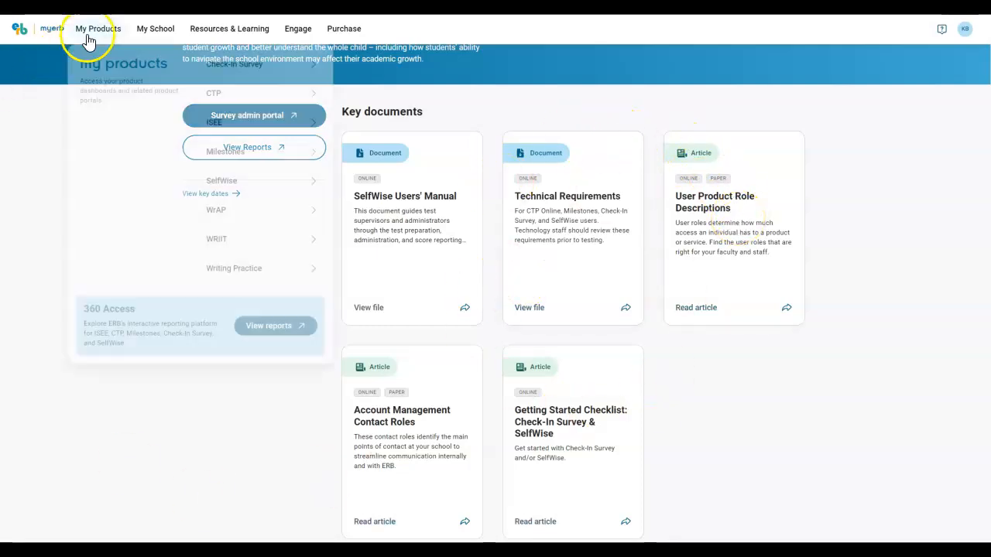
{"action": "mouse_move", "coordinate": [213, 99]}
{"action": "left_click", "coordinate": [372, 76]}
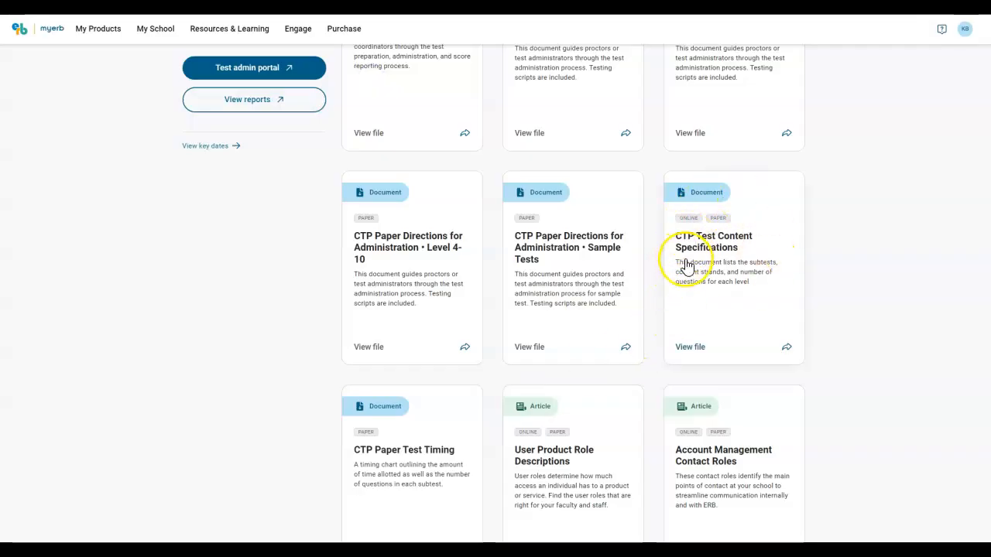
{"action": "scroll", "coordinate": [233, 344], "scroll_direction": "down", "scroll_amount": 2}
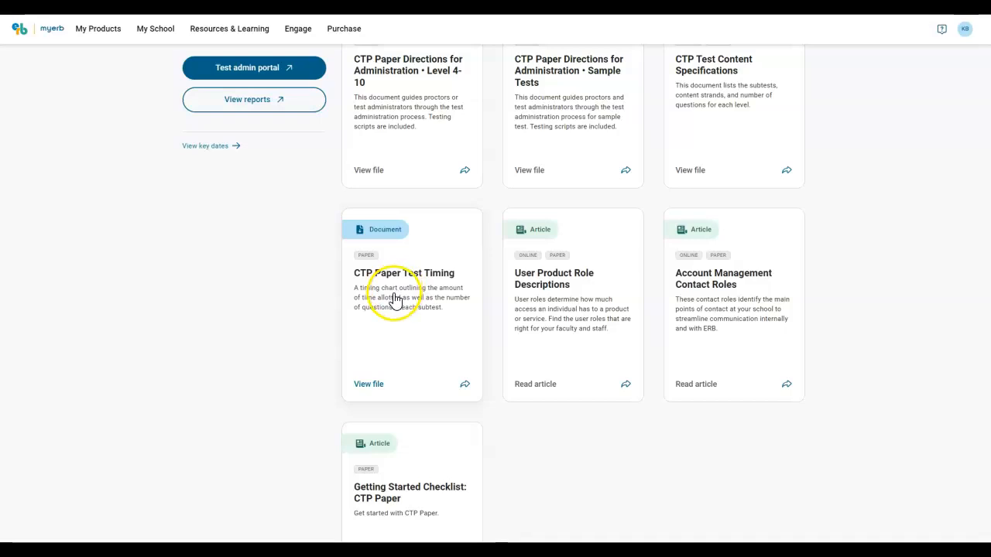
{"action": "scroll", "coordinate": [286, 285], "scroll_direction": "up", "scroll_amount": 2}
{"action": "scroll", "coordinate": [286, 285], "scroll_direction": "up", "scroll_amount": 4}
Show the Online key documents for CTP, review them, and compare them with the Paper set
{"action": "left_click", "coordinate": [410, 248]}
{"action": "scroll", "coordinate": [237, 352], "scroll_direction": "down", "scroll_amount": 6}
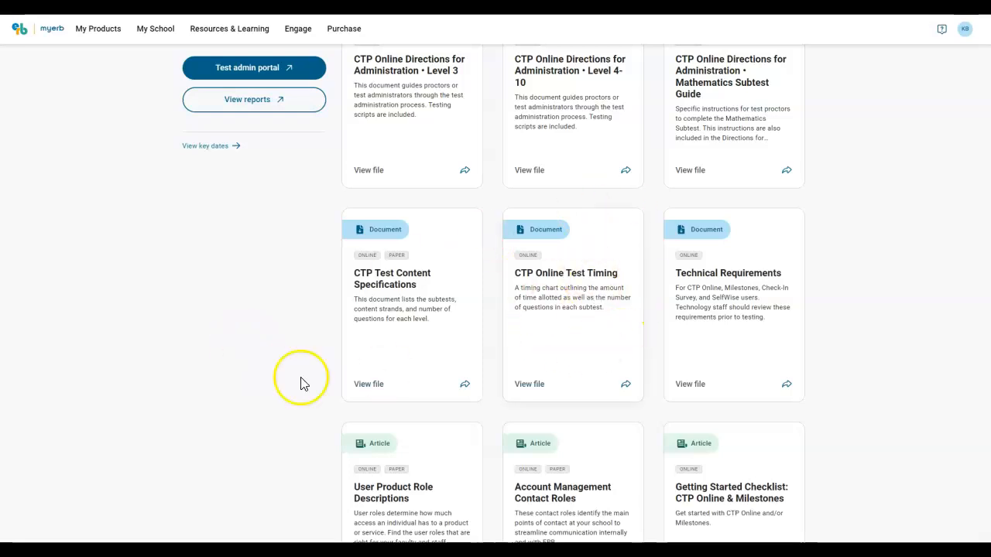
{"action": "scroll", "coordinate": [217, 371], "scroll_direction": "up", "scroll_amount": 3}
{"action": "scroll", "coordinate": [217, 372], "scroll_direction": "up", "scroll_amount": 4}
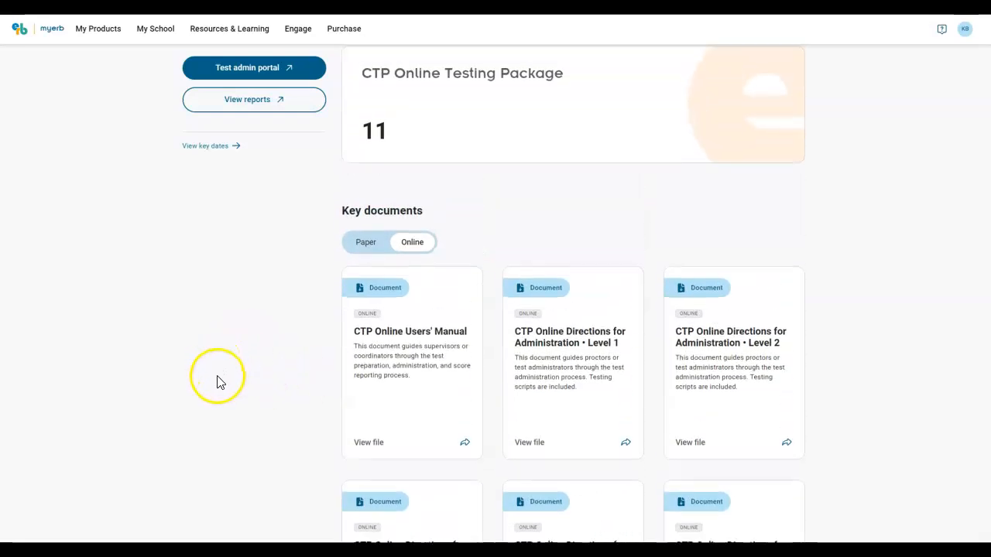
{"action": "left_click", "coordinate": [359, 245]}
{"action": "left_click", "coordinate": [411, 243]}
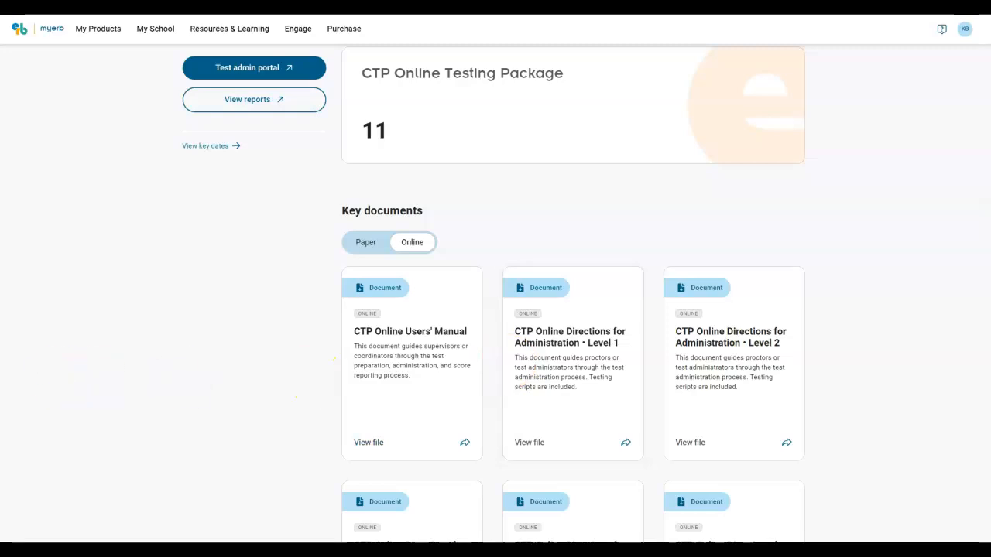
Open the Getting Started resources under Resources & Learning and view the billing and ordering materials
{"action": "scroll", "coordinate": [111, 372], "scroll_direction": "up", "scroll_amount": 2}
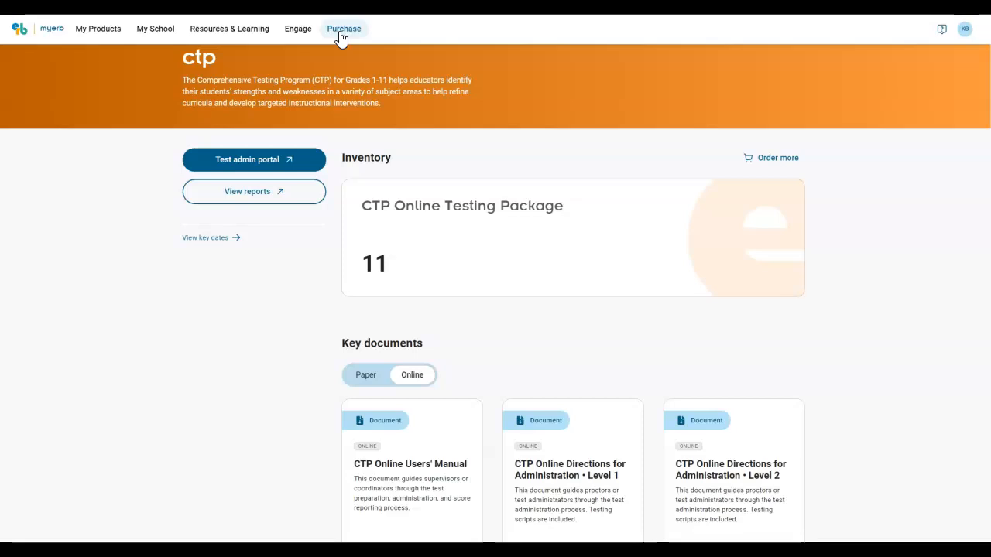
{"action": "mouse_move", "coordinate": [250, 34]}
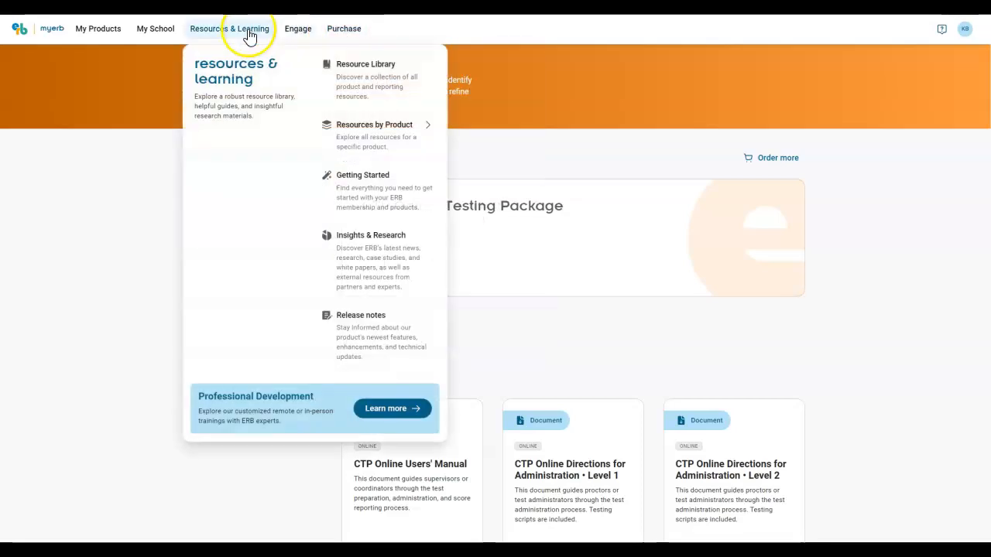
{"action": "left_click", "coordinate": [346, 193]}
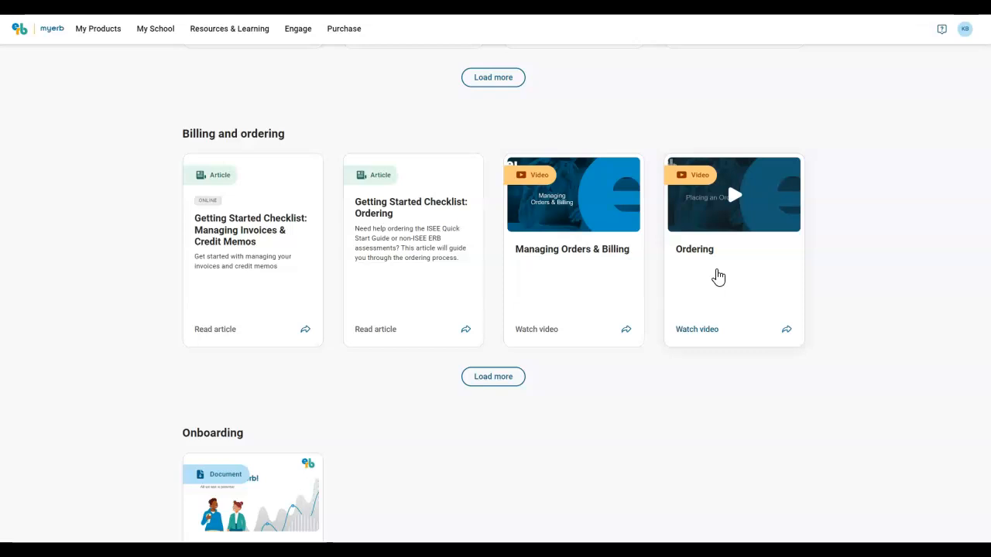
Review the CTP users section of the CTP dashboard with its account and product roles
{"action": "left_click", "coordinate": [236, 365]}
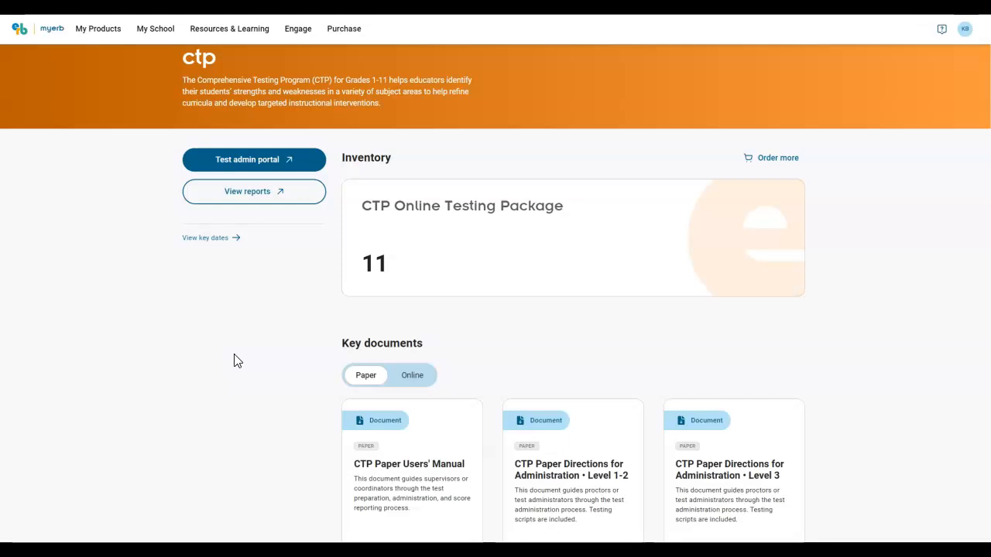
{"action": "left_click", "coordinate": [240, 365]}
{"action": "scroll", "coordinate": [244, 382], "scroll_direction": "down", "scroll_amount": 10}
{"action": "left_click", "coordinate": [219, 284]}
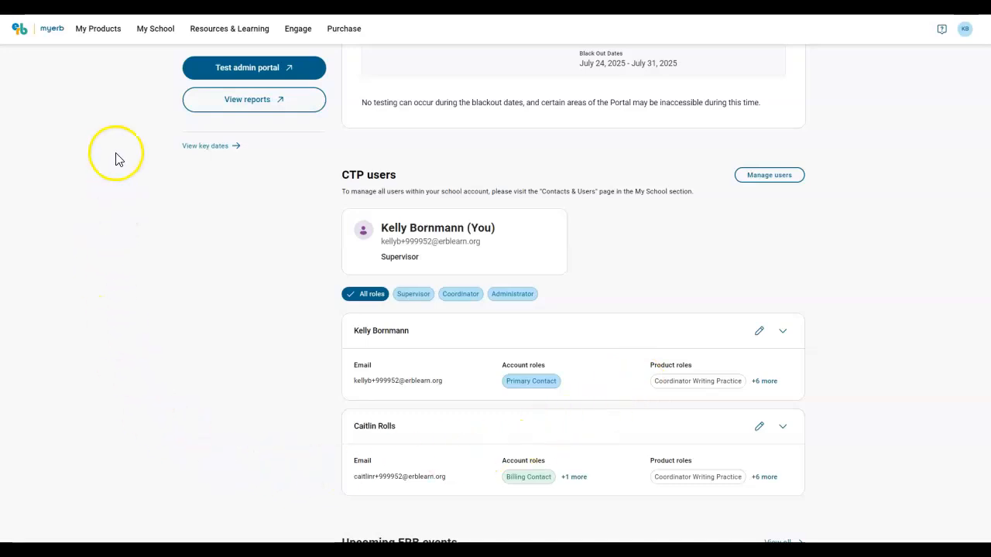
Open the school's Contacts & Users page and view the product choices for filtering users
{"action": "left_click", "coordinate": [155, 31]}
{"action": "left_click", "coordinate": [282, 95]}
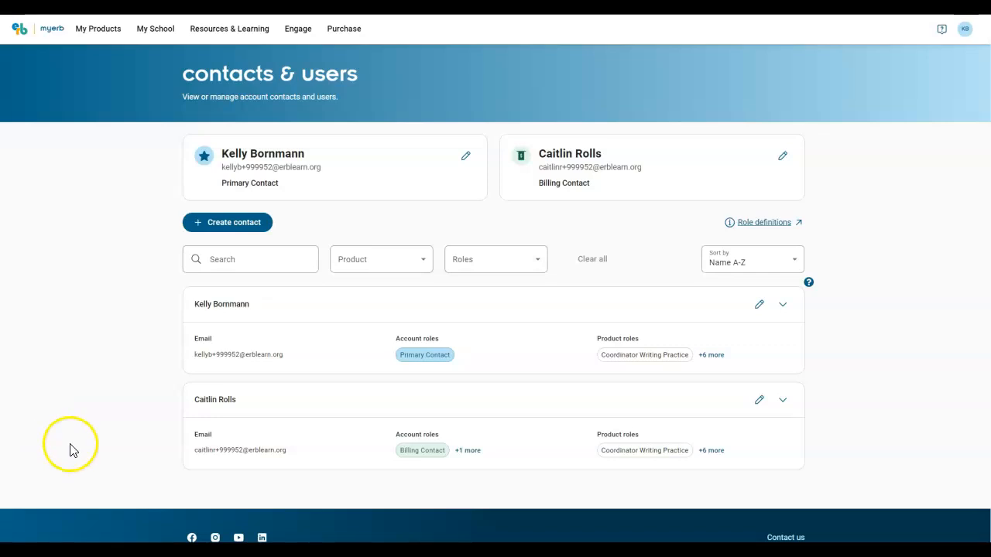
{"action": "left_click", "coordinate": [400, 263]}
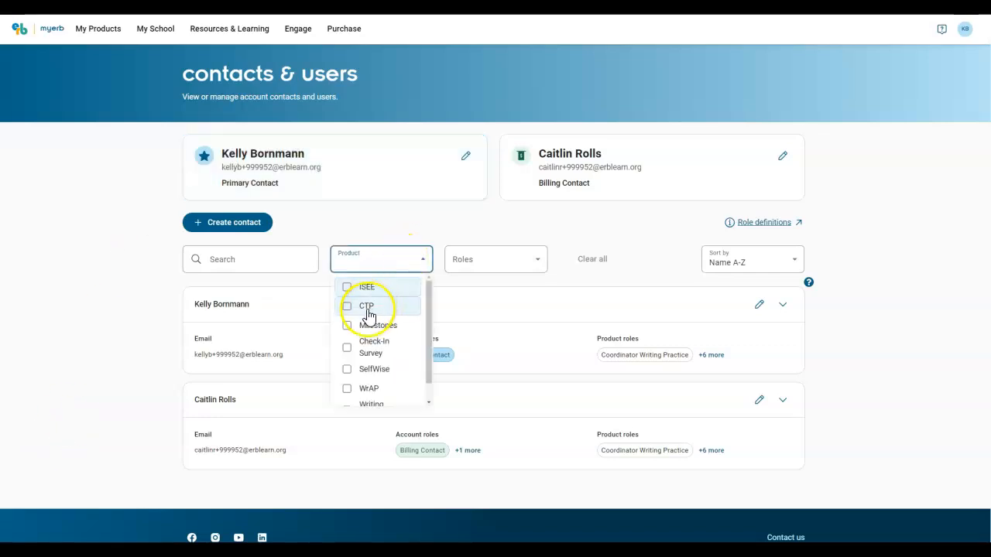
{"action": "left_click", "coordinate": [457, 276]}
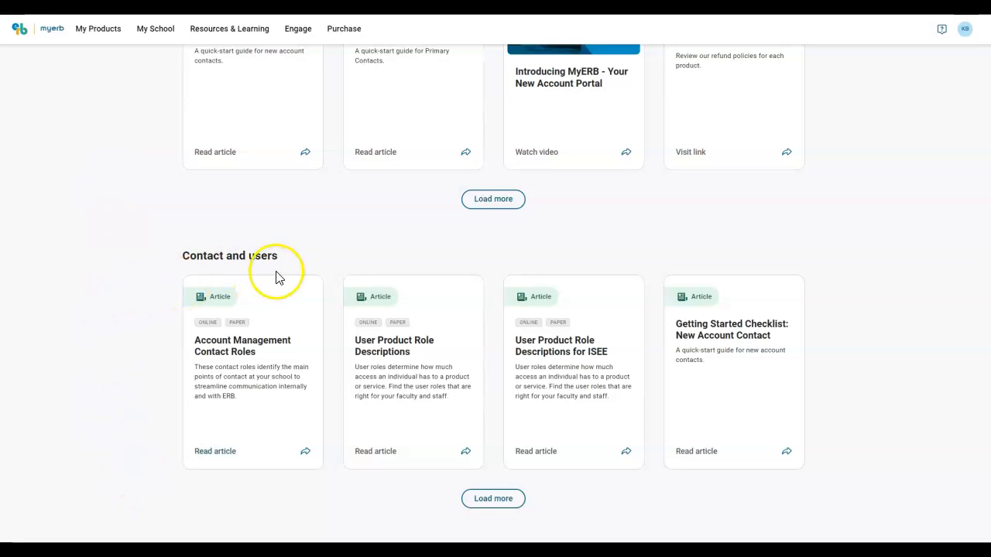
Load more contact and user resources on the Getting Started page and review the role articles and videos
{"action": "left_click", "coordinate": [489, 503]}
{"action": "scroll", "coordinate": [98, 354], "scroll_direction": "down", "scroll_amount": 2}
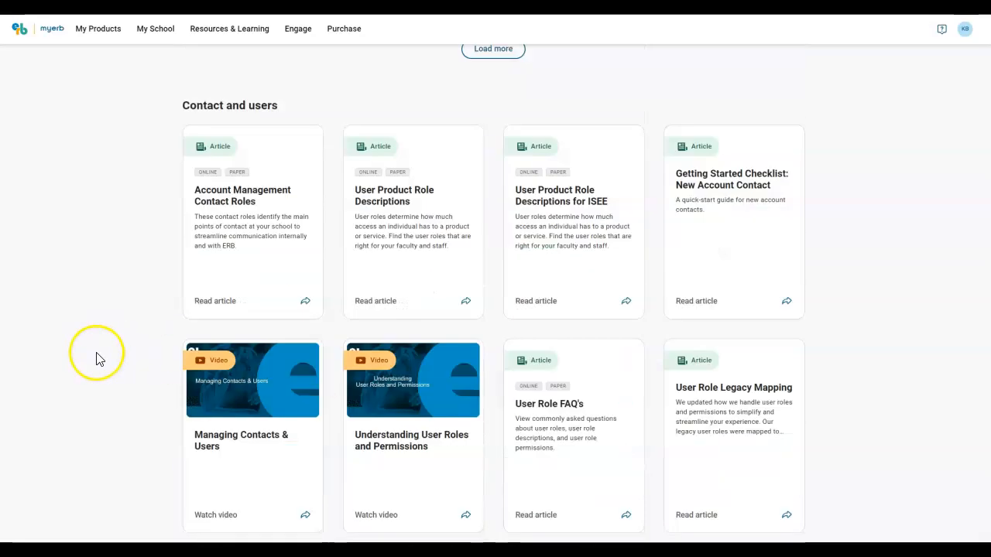
{"action": "scroll", "coordinate": [97, 359], "scroll_direction": "down", "scroll_amount": 1}
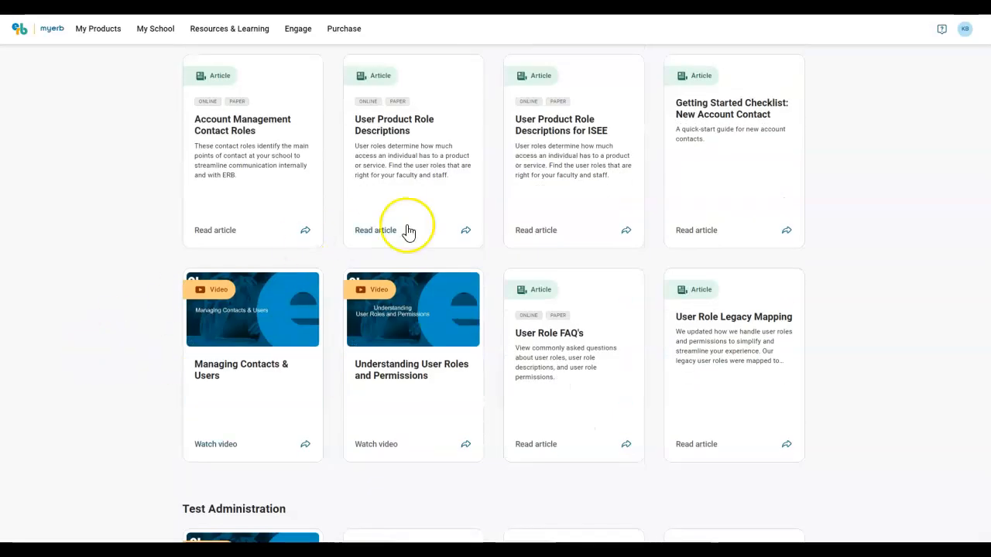
{"action": "left_click", "coordinate": [90, 318]}
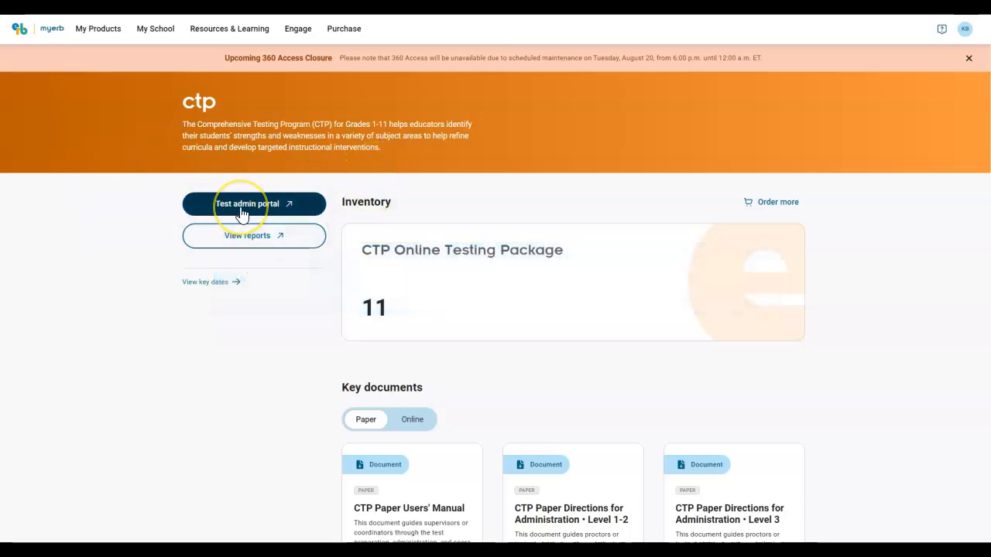
Open the test administration portal for Milestones
{"action": "left_click", "coordinate": [91, 30]}
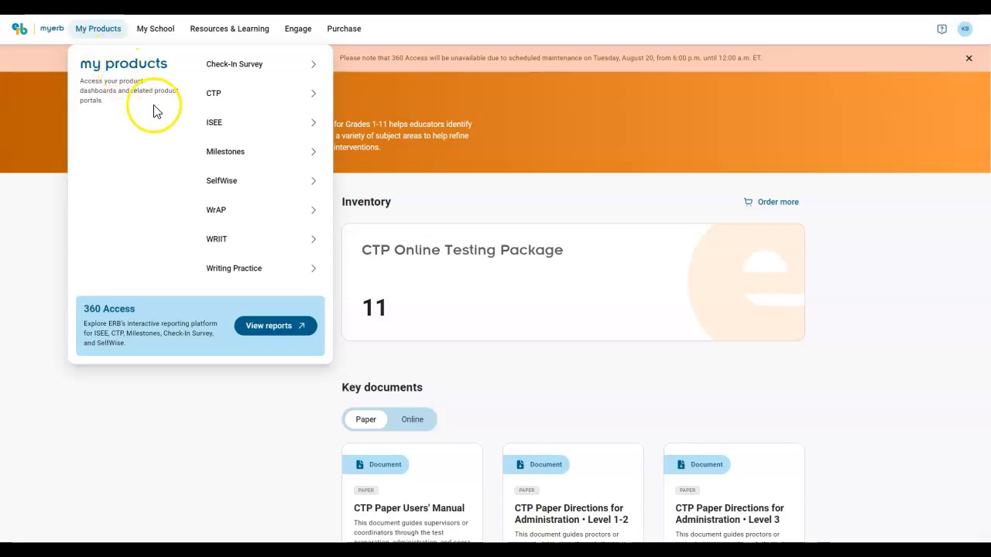
{"action": "left_click", "coordinate": [202, 157]}
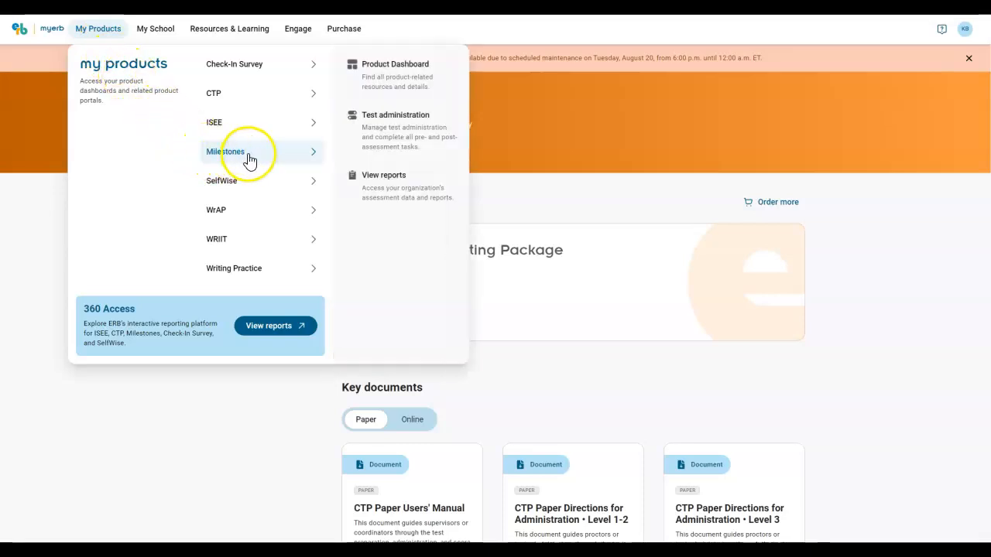
{"action": "left_click", "coordinate": [387, 132]}
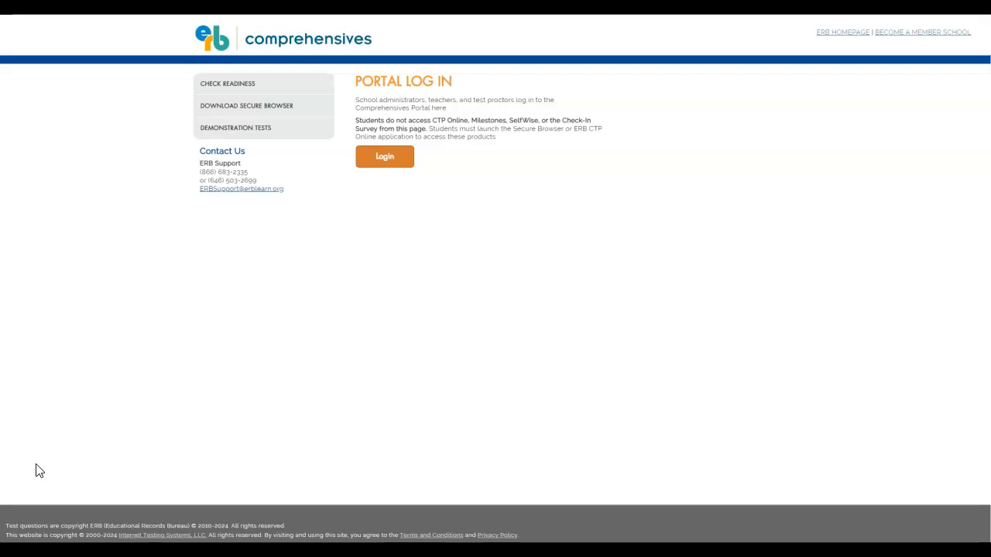
View the Check Readiness page, then the Download Secure Browser page with all platforms shown
{"action": "left_click", "coordinate": [214, 92]}
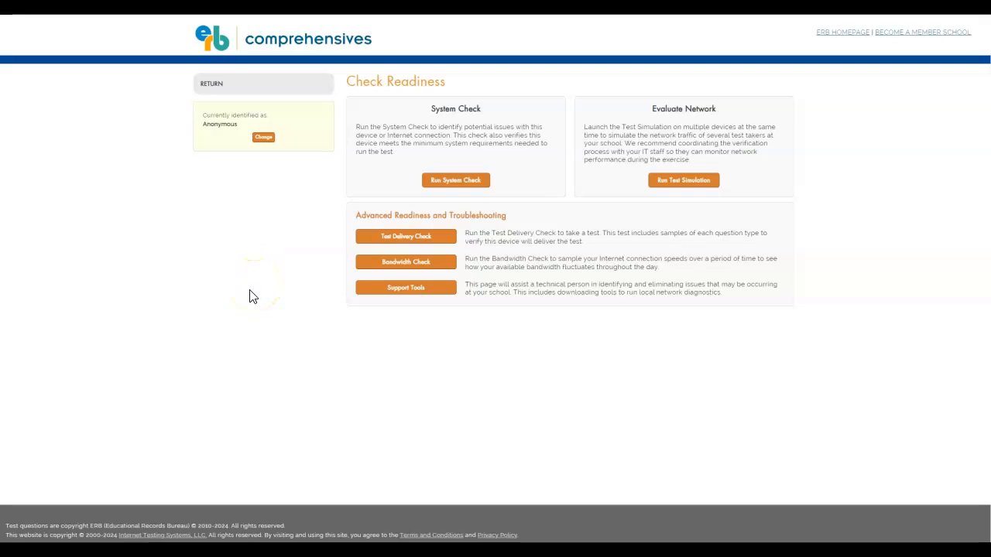
{"action": "left_click", "coordinate": [215, 85]}
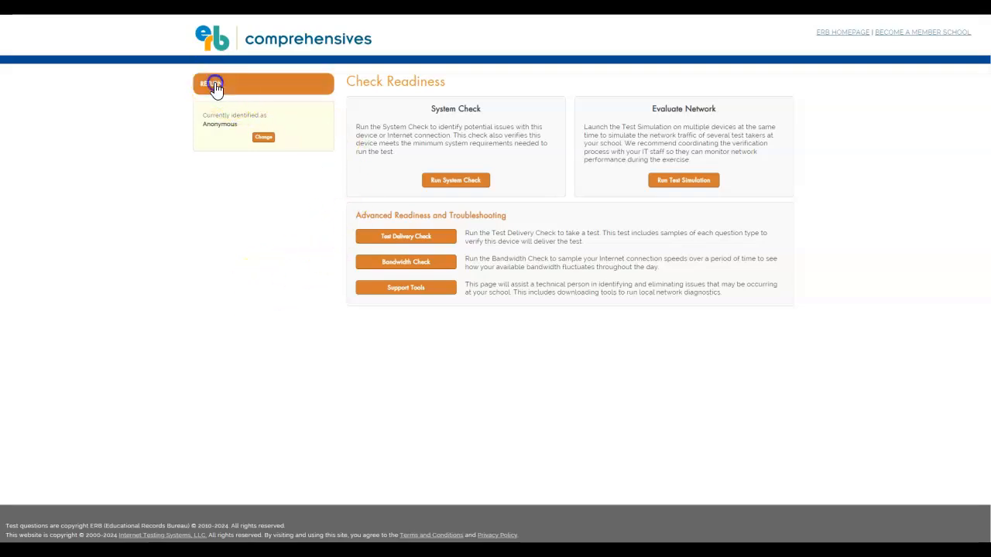
{"action": "left_click", "coordinate": [238, 112]}
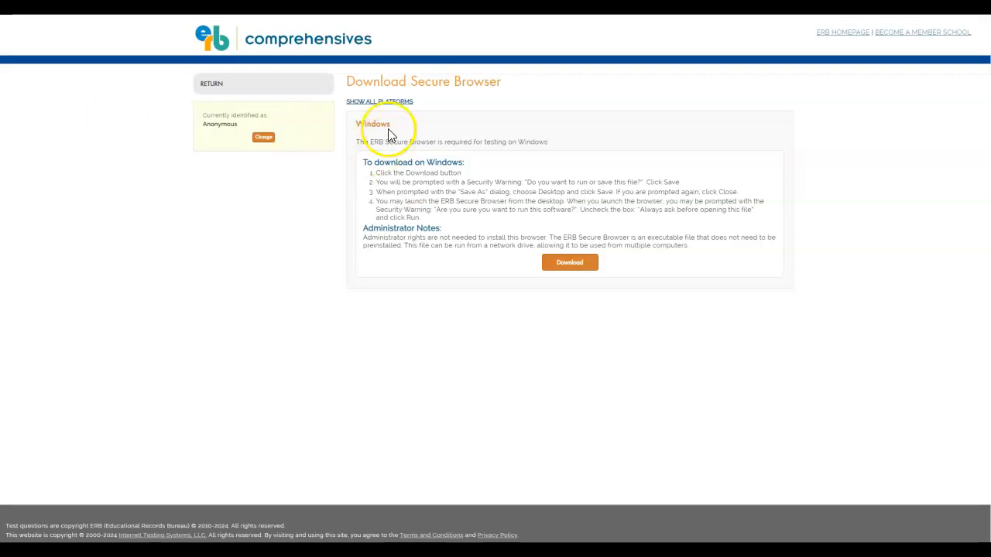
{"action": "left_click", "coordinate": [366, 102]}
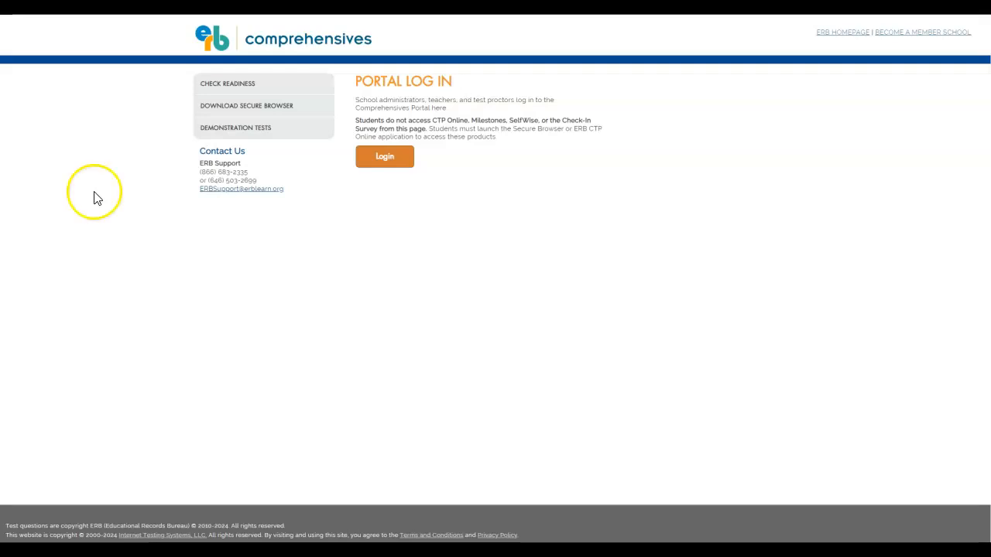
Review the Demonstration Tests page with its assessment levels and sample tests
{"action": "left_click", "coordinate": [240, 129]}
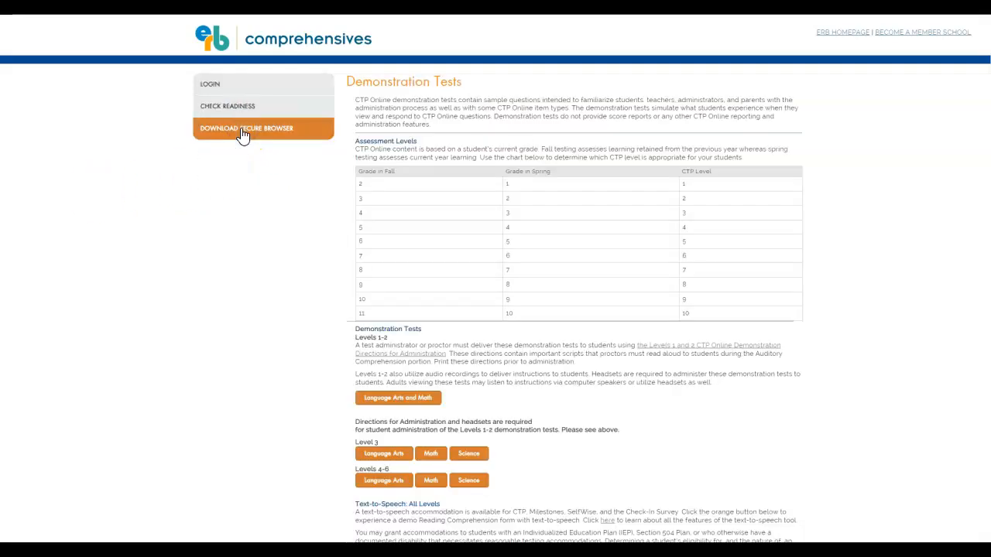
{"action": "scroll", "coordinate": [248, 333], "scroll_direction": "down", "scroll_amount": 2}
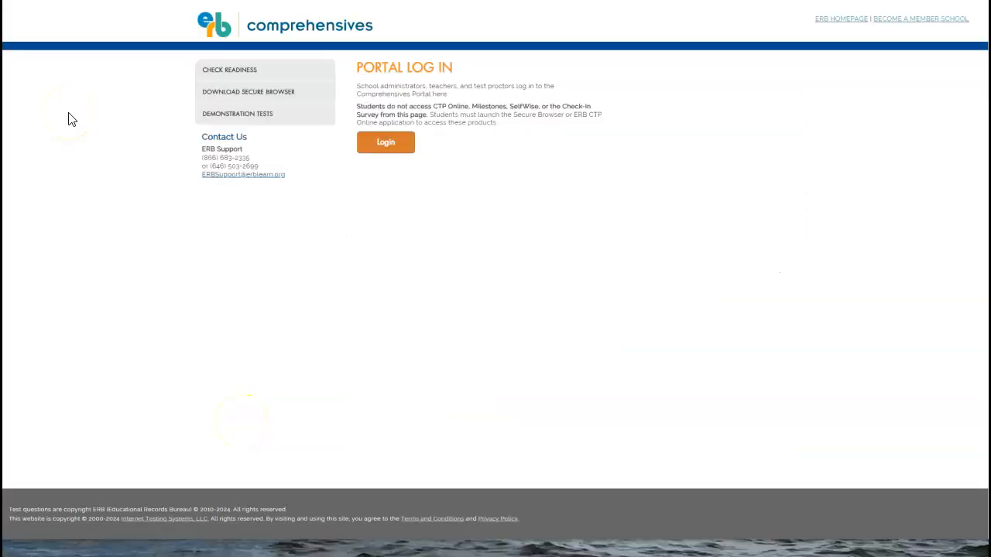
Log in to the Comprehensives Portal and view the advanced search options for students
{"action": "left_click", "coordinate": [389, 147]}
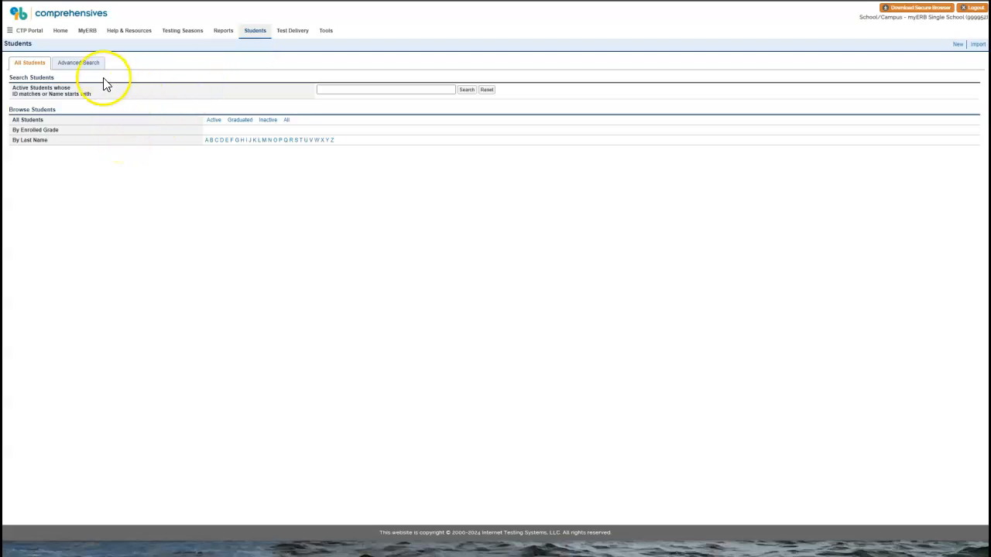
{"action": "left_click", "coordinate": [83, 65]}
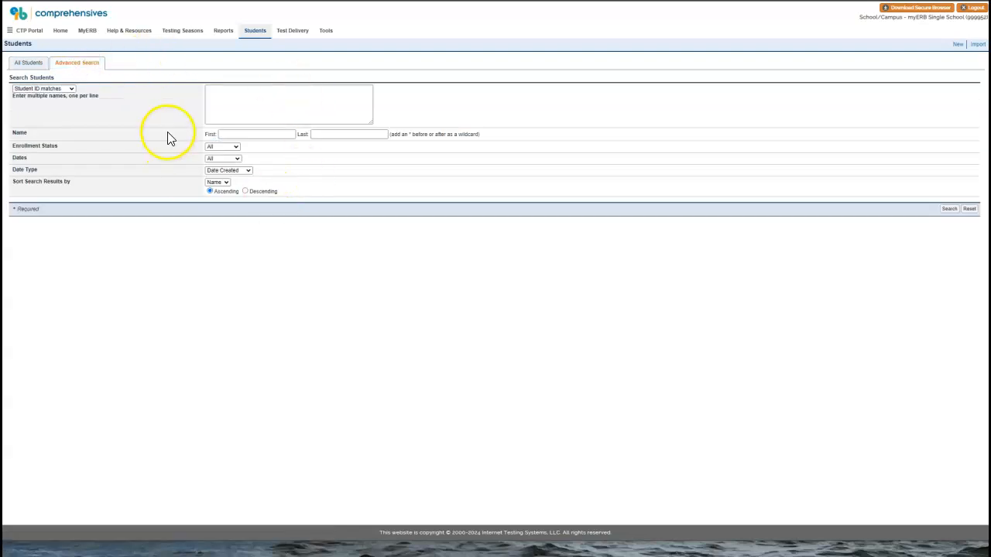
{"action": "left_click", "coordinate": [31, 64]}
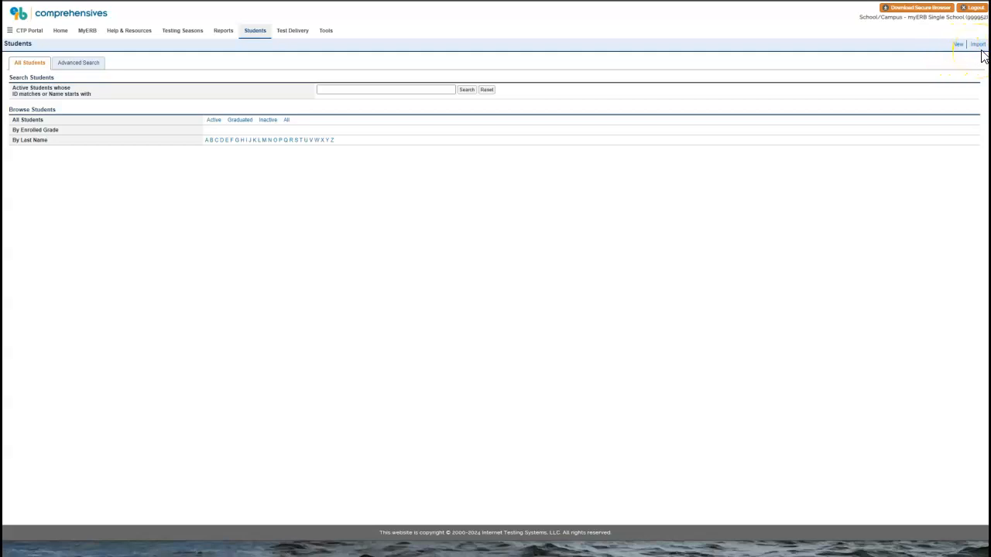
View the new student form and its timing accommodation choices, leaving it without saving
{"action": "left_click", "coordinate": [958, 45]}
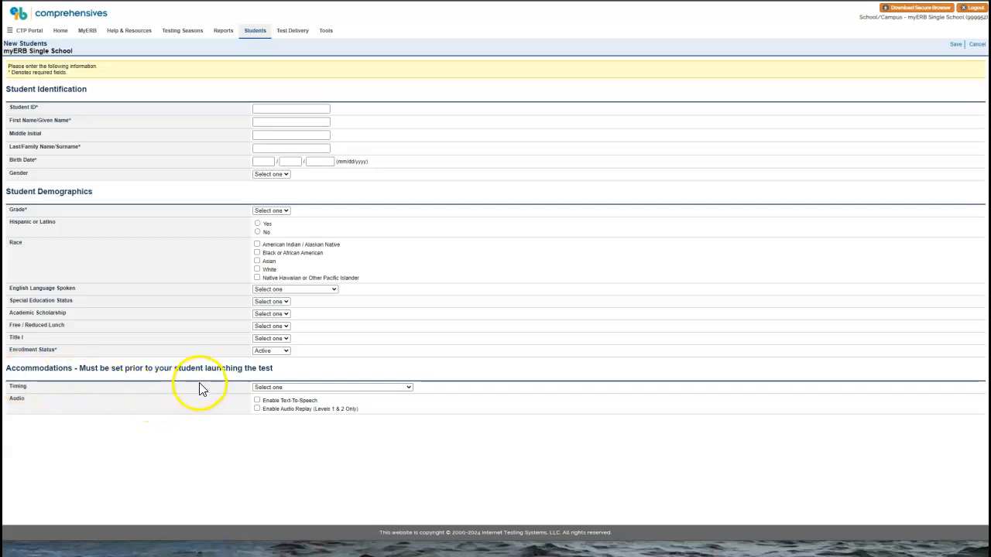
{"action": "left_click", "coordinate": [258, 387]}
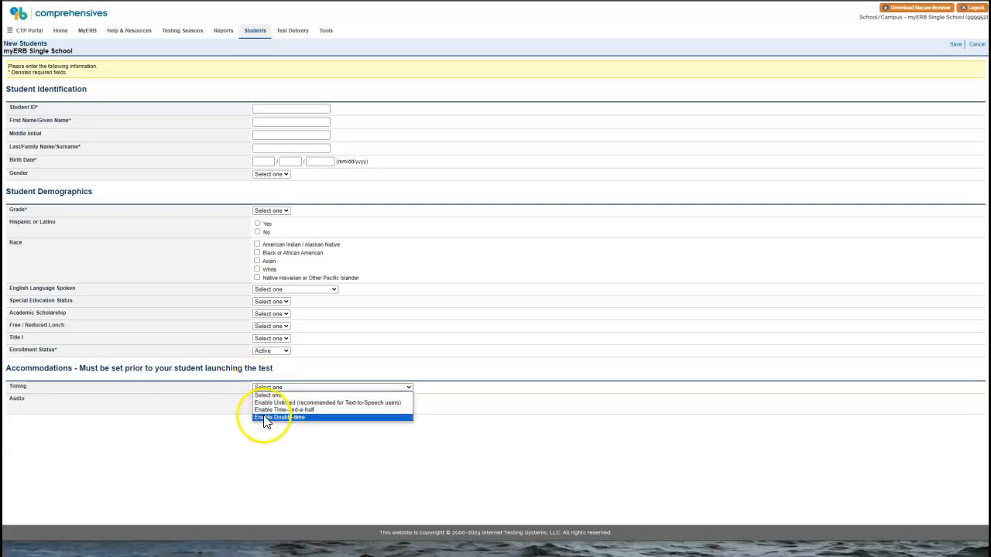
{"action": "left_click", "coordinate": [222, 415]}
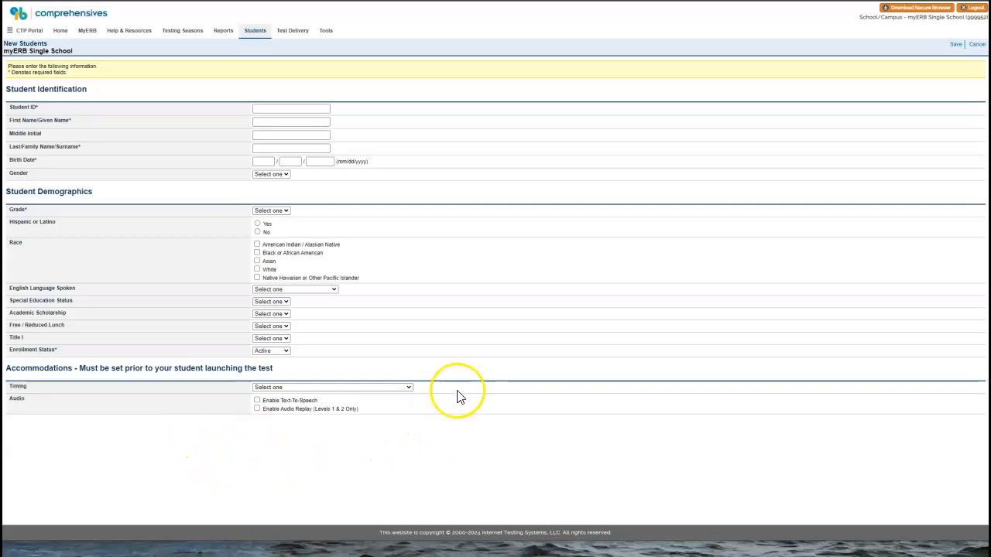
{"action": "left_click", "coordinate": [976, 46]}
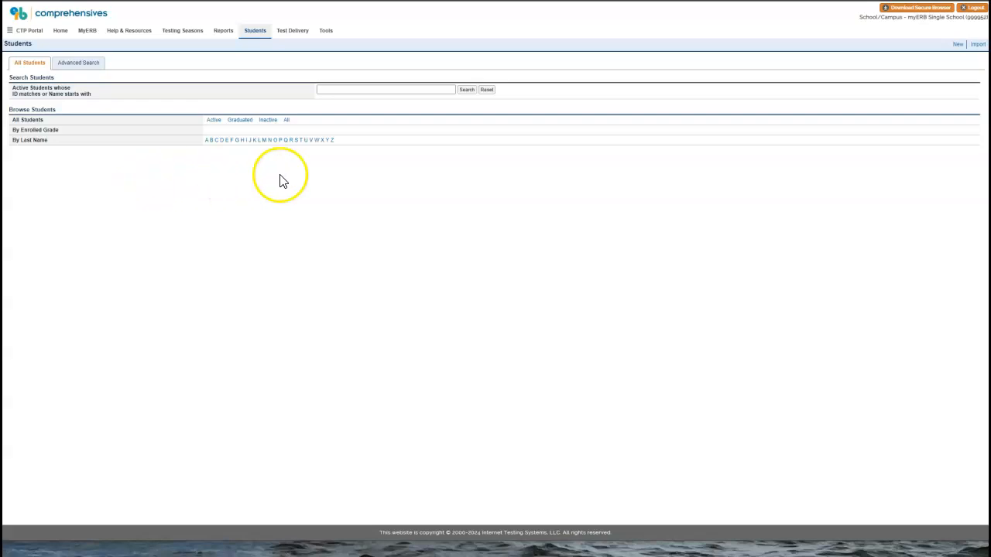
Open the student import page and get the import file template
{"action": "left_click", "coordinate": [976, 45]}
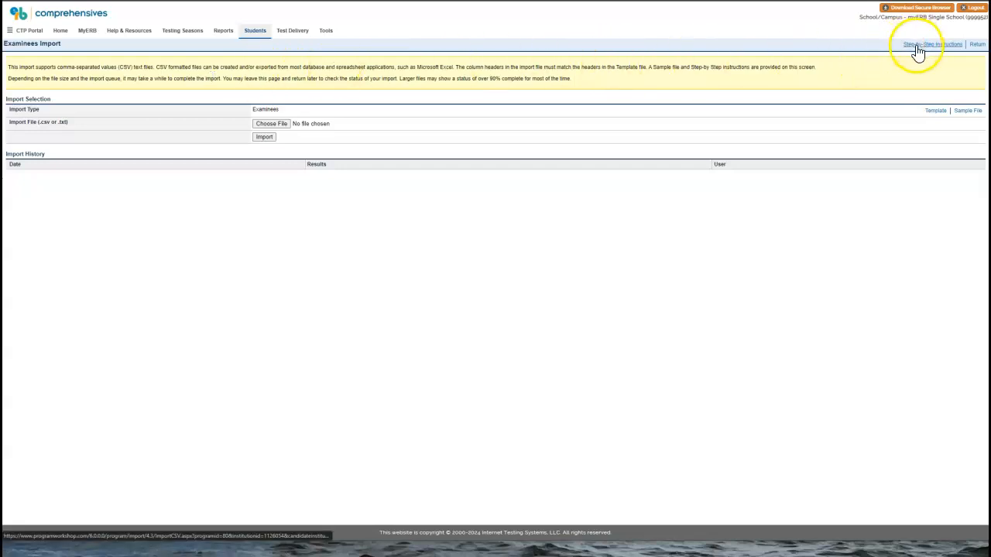
{"action": "left_click", "coordinate": [934, 112]}
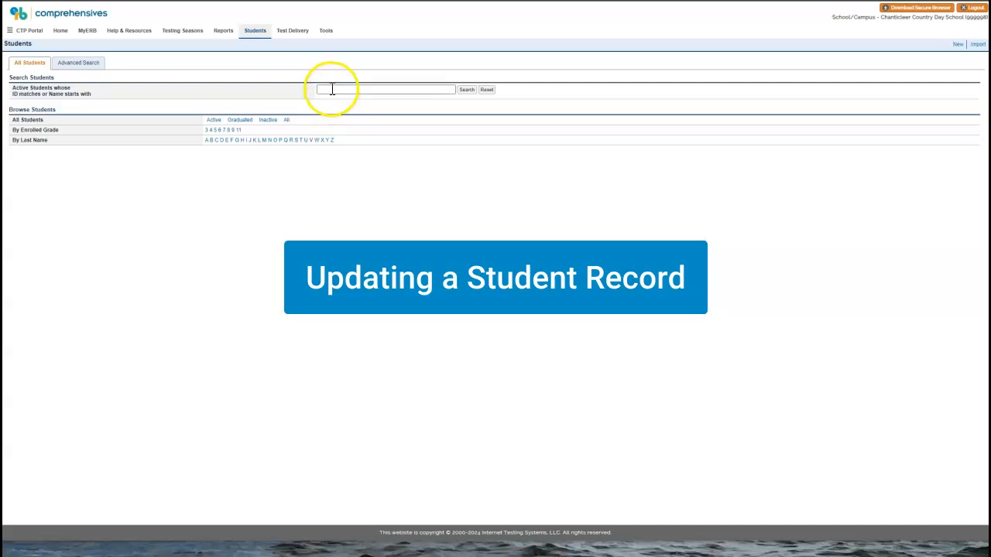
Enable Text-To-Speech in the profile of the seventh student listed under last name A and save the profile
{"action": "left_click", "coordinate": [206, 140]}
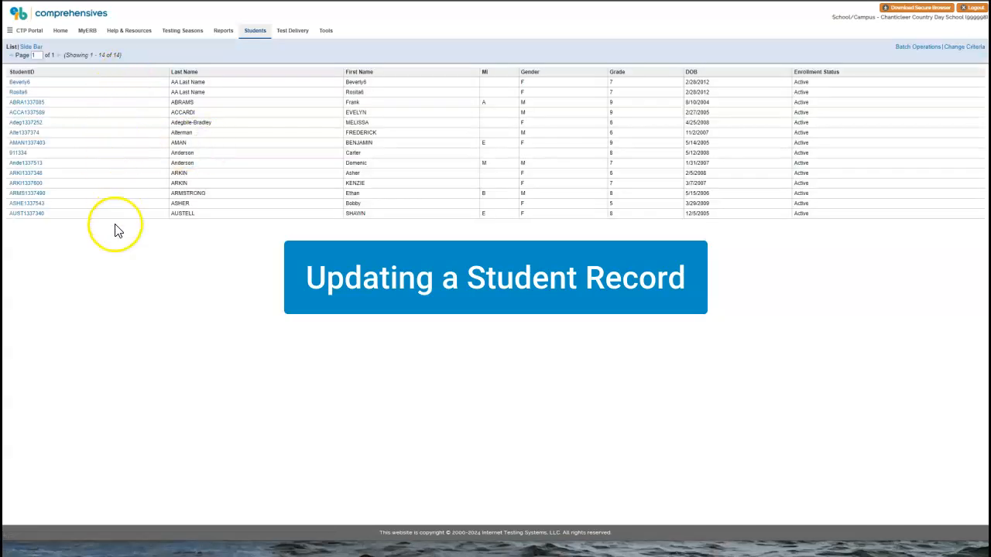
{"action": "left_click", "coordinate": [17, 147]}
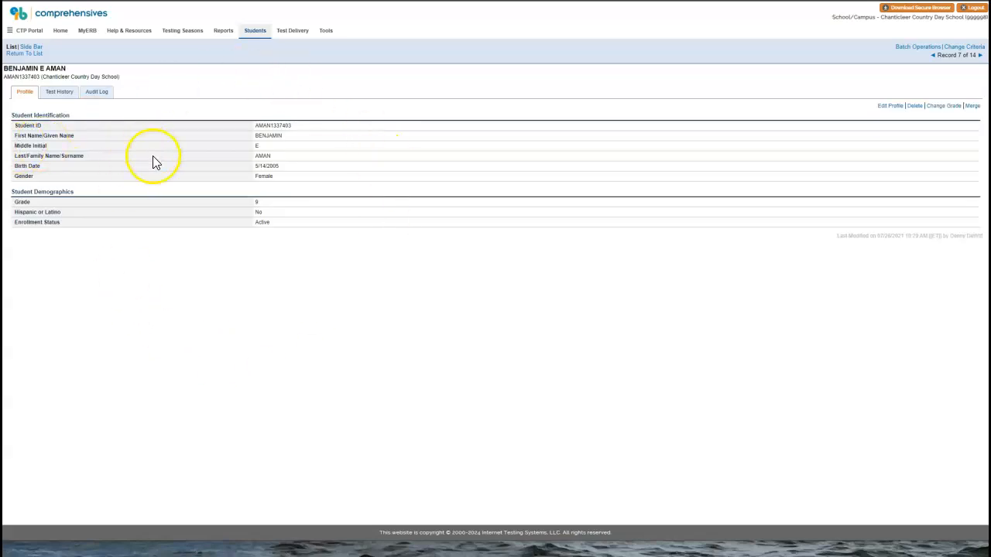
{"action": "left_click", "coordinate": [888, 110]}
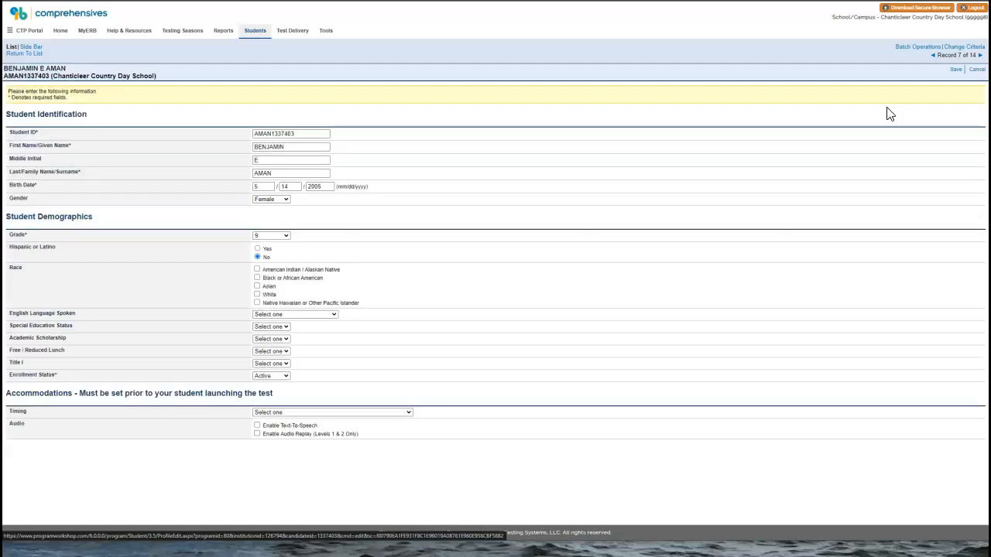
{"action": "left_click", "coordinate": [257, 425]}
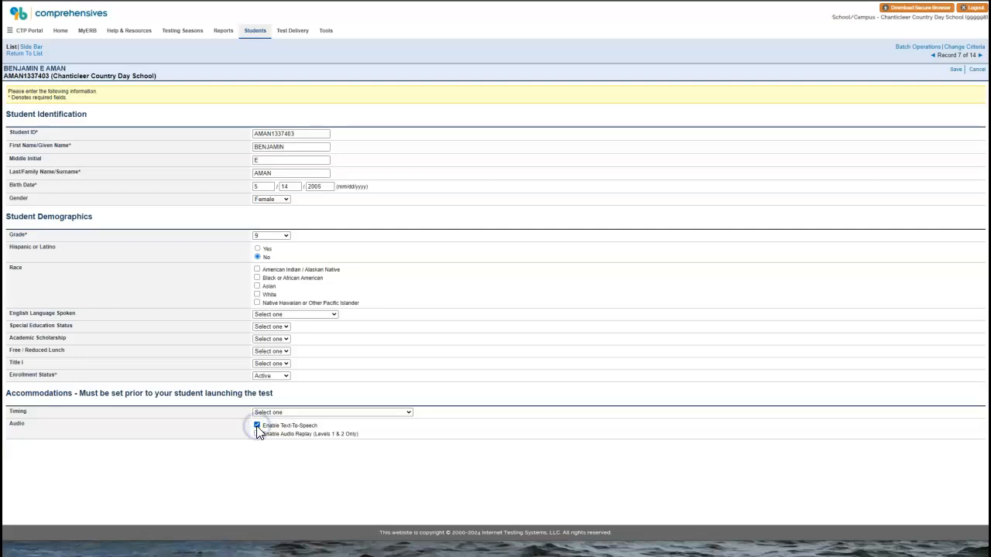
{"action": "left_click", "coordinate": [954, 70]}
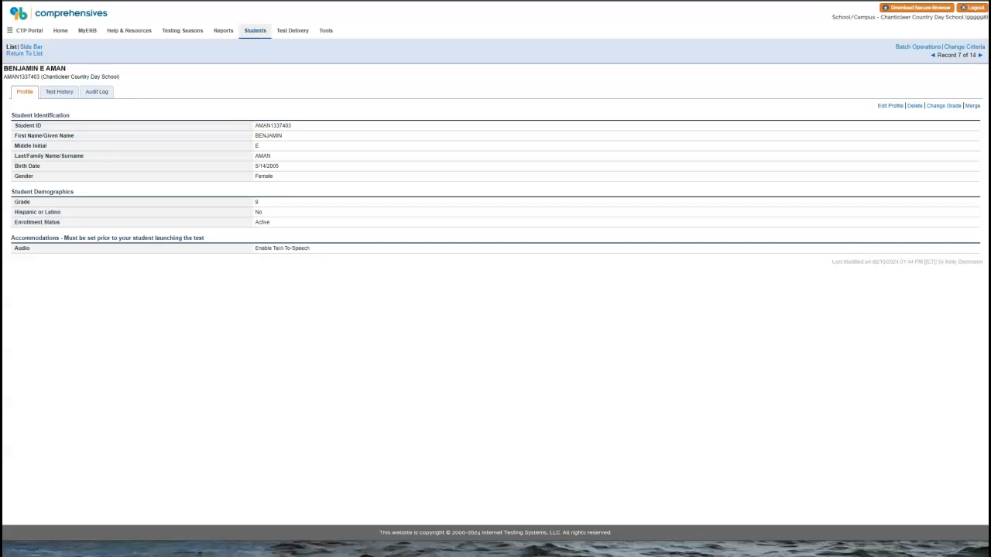
Open the profile merge page for the same student
{"action": "left_click", "coordinate": [970, 107]}
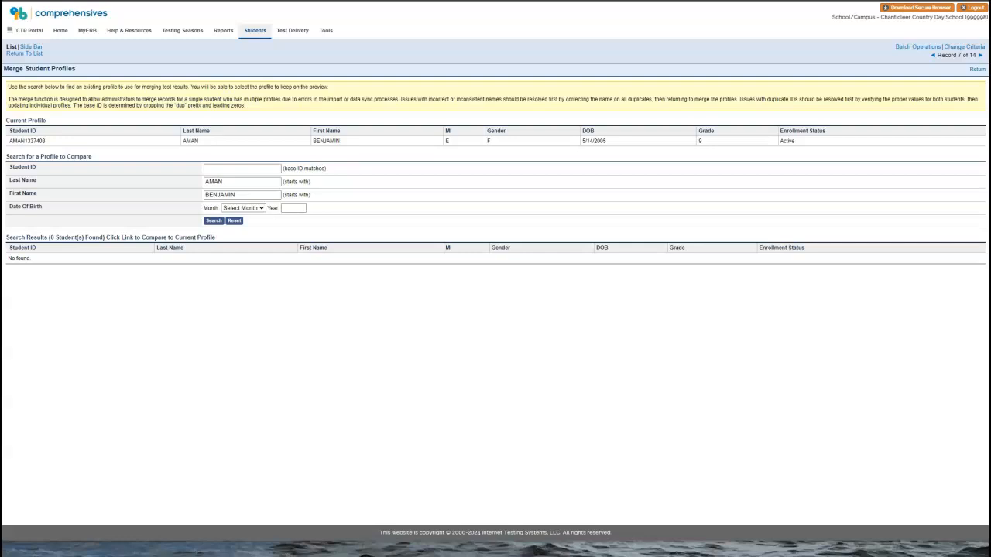
Create a Fall 2024 test administration with the CTP 5 Online Testing Package and 10 estimated students
{"action": "left_click", "coordinate": [324, 31]}
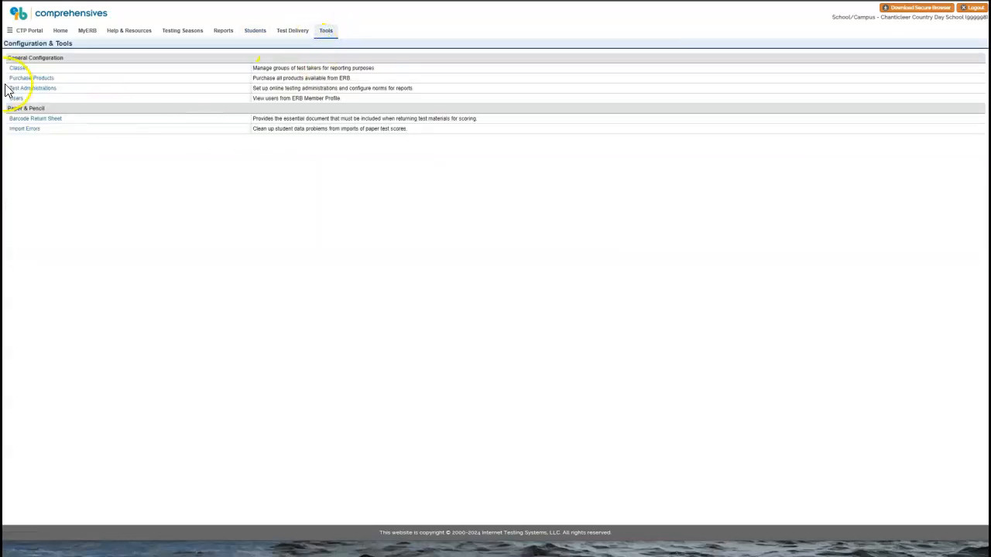
{"action": "left_click", "coordinate": [21, 89]}
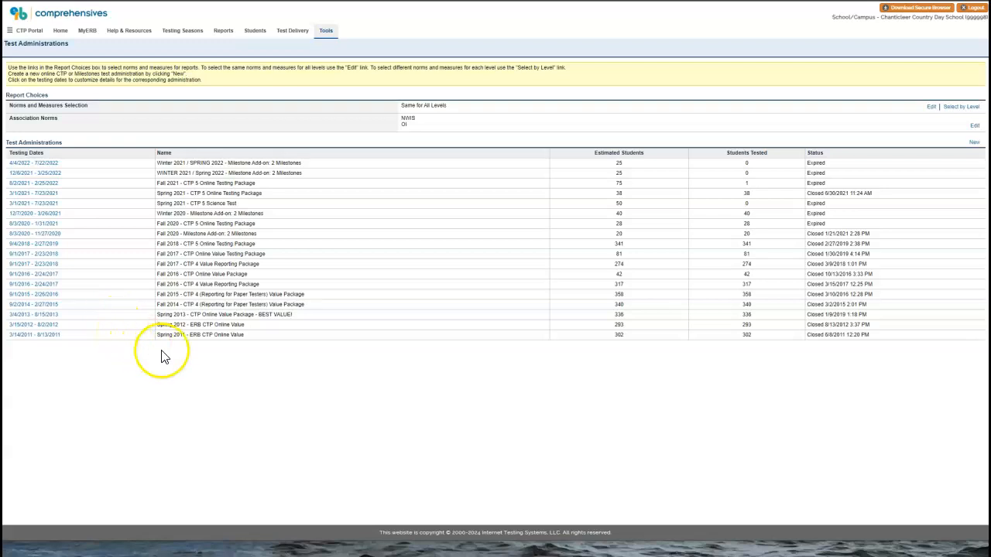
{"action": "left_click", "coordinate": [976, 144]}
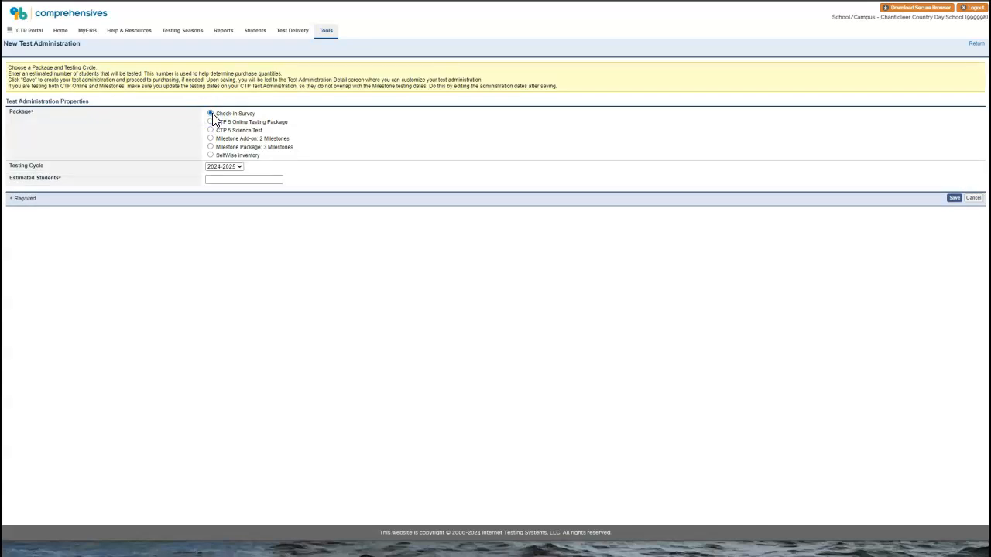
{"action": "left_click", "coordinate": [210, 138]}
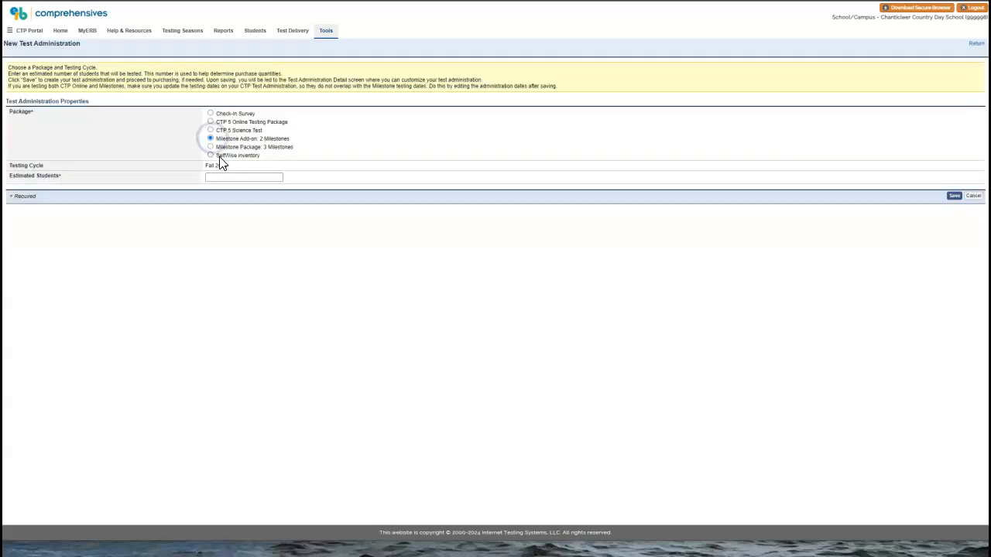
{"action": "left_click", "coordinate": [210, 121]}
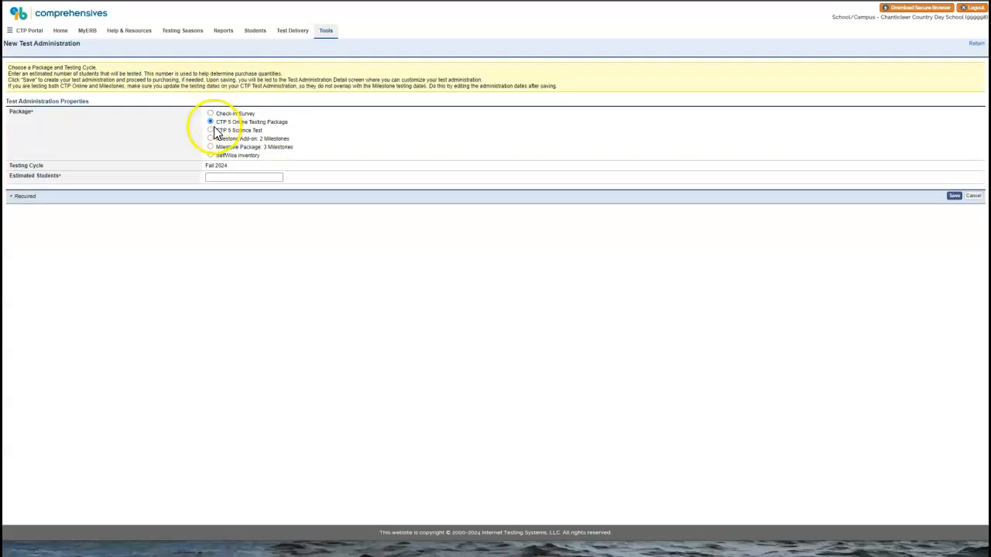
{"action": "left_click", "coordinate": [219, 178]}
{"action": "left_click", "coordinate": [219, 178]}
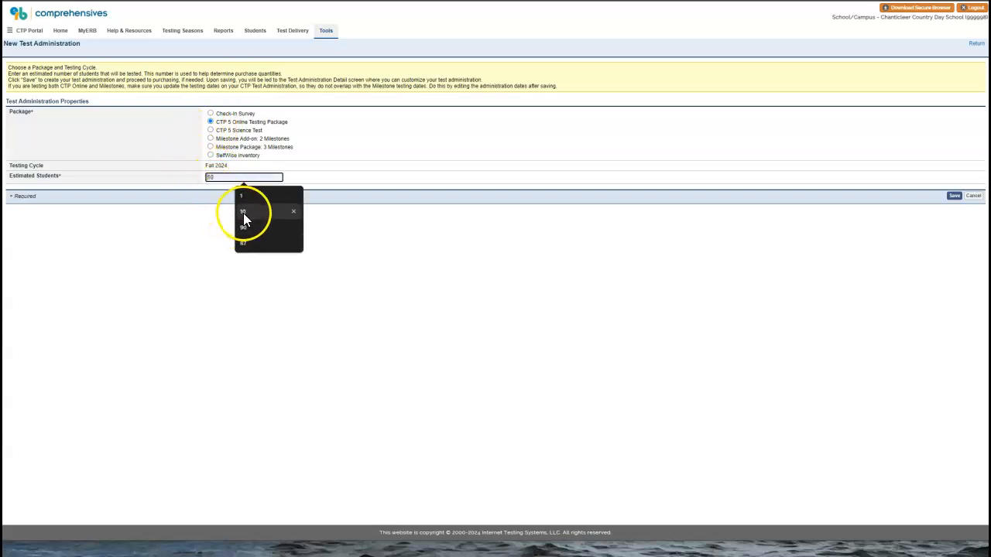
{"action": "left_click", "coordinate": [243, 212]}
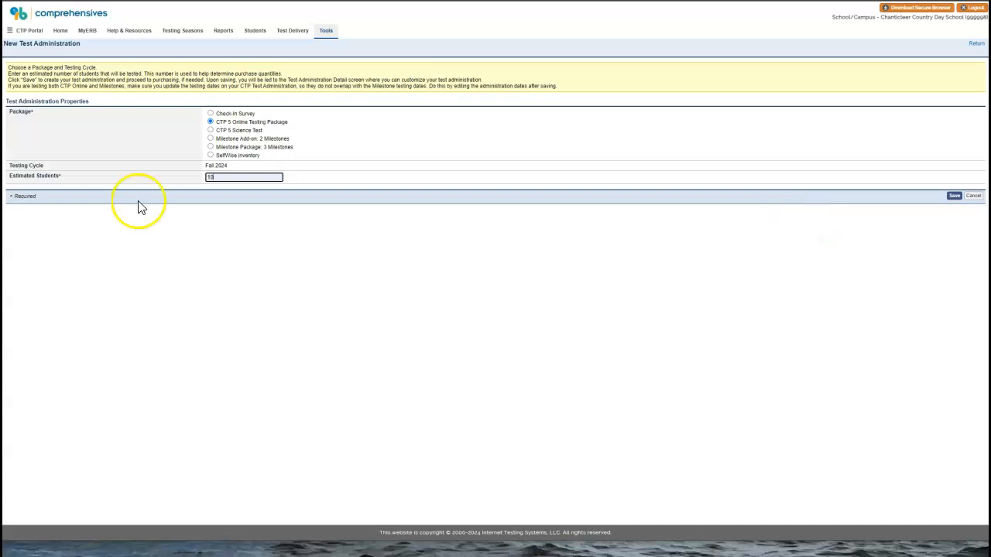
{"action": "left_click", "coordinate": [954, 196]}
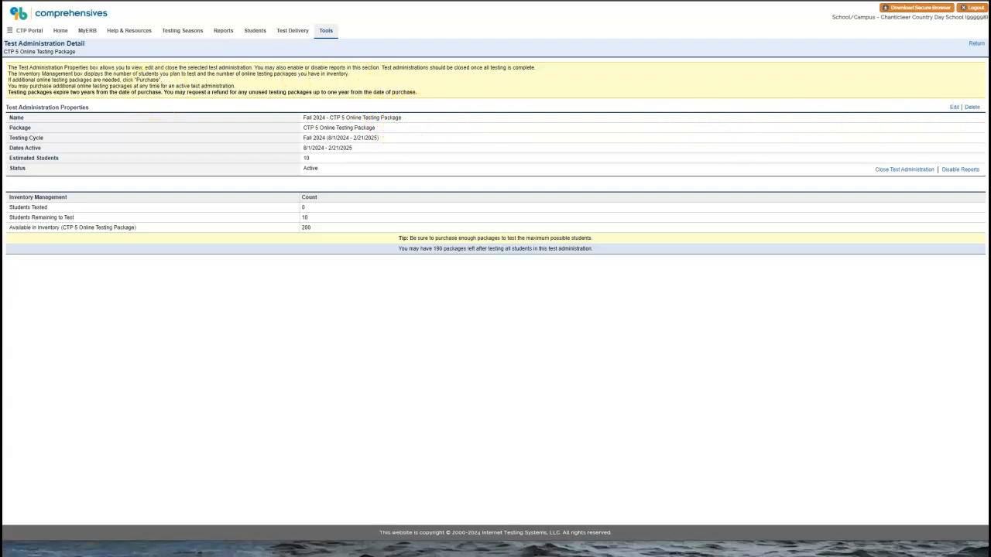
Rename the new test administration as "Fall 2024 - CTP 5 Online Testing Package Grade 6" and save it
{"action": "left_click", "coordinate": [953, 108]}
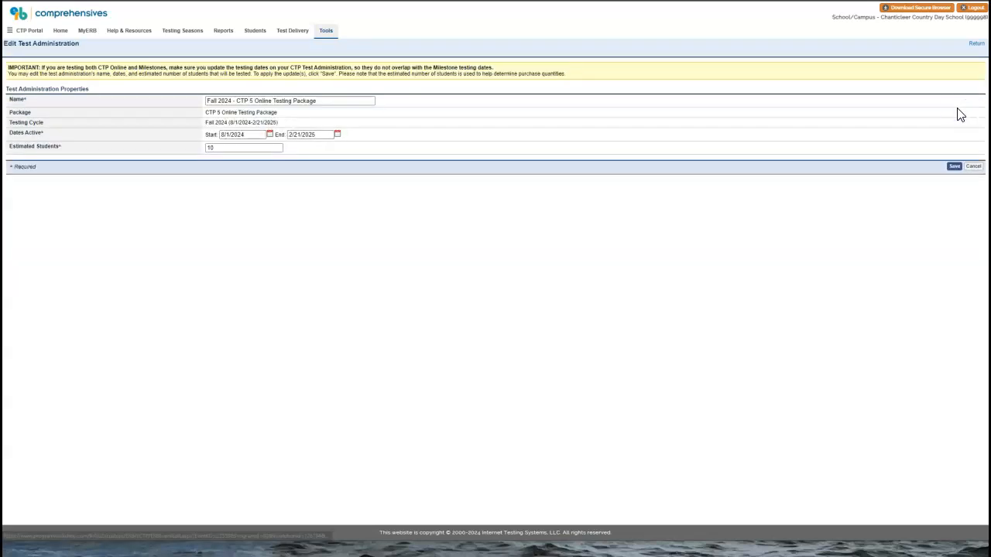
{"action": "left_click", "coordinate": [329, 101]}
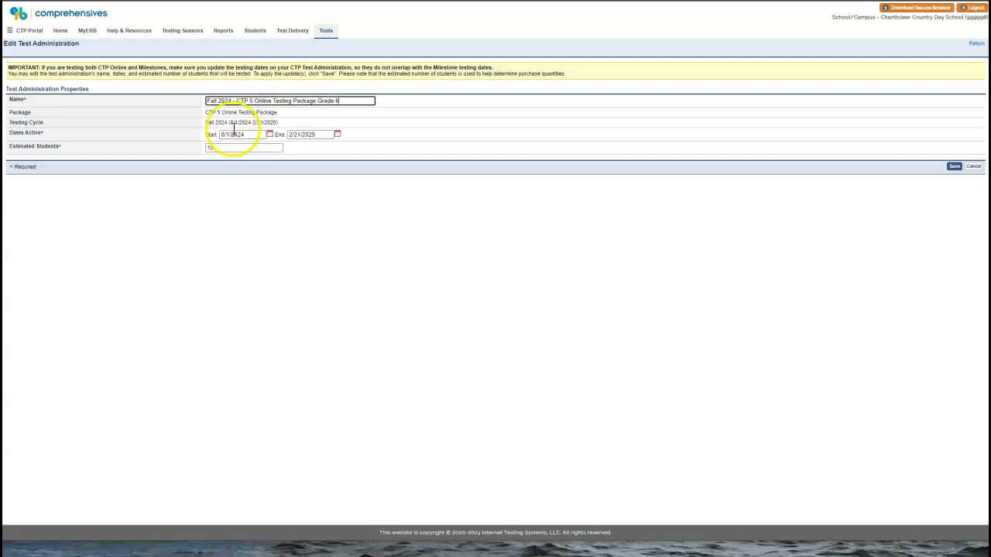
{"action": "left_click", "coordinate": [337, 136]}
{"action": "left_click", "coordinate": [320, 136]}
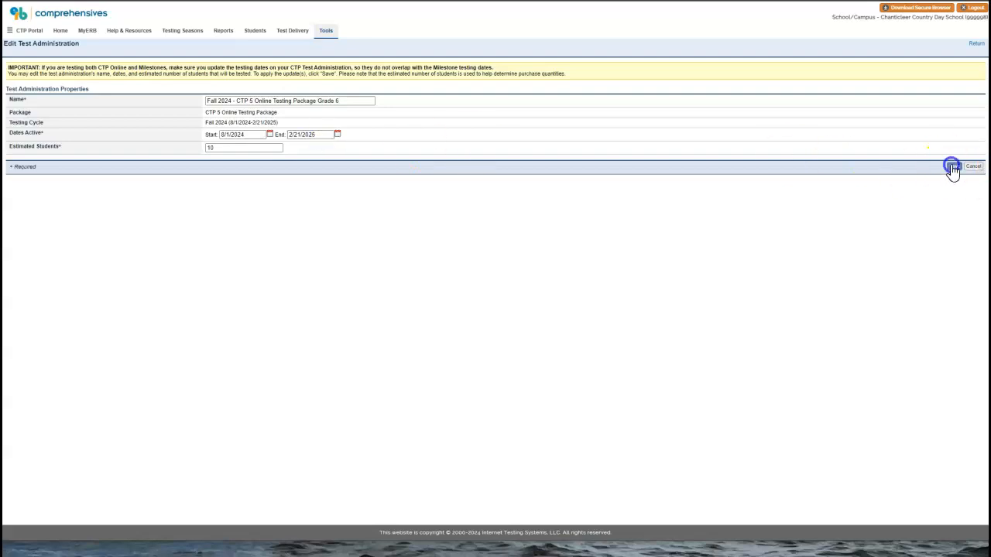
{"action": "left_click", "coordinate": [952, 167]}
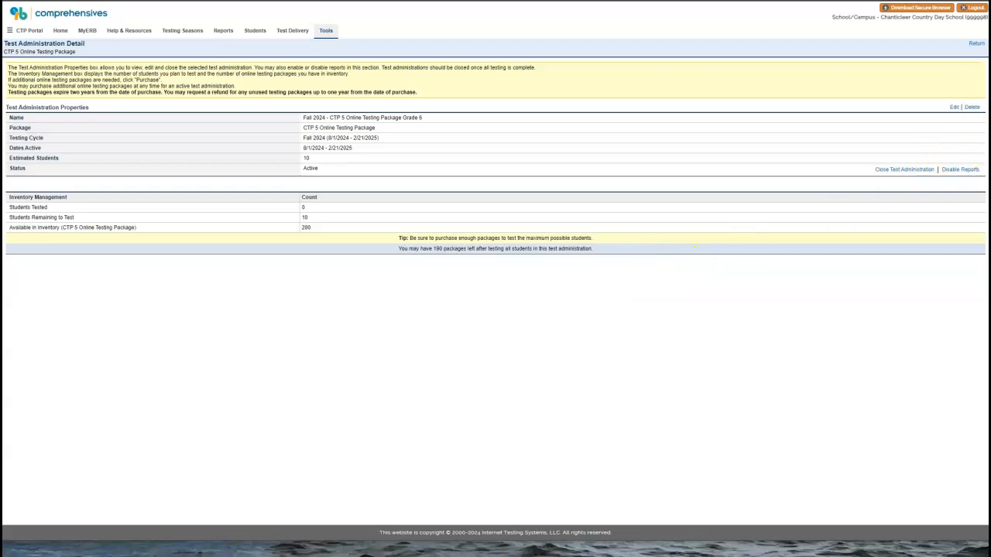
Create a 2024-2025 Check-In Survey test administration with 1 estimated student and return to the test administrations list
{"action": "left_click", "coordinate": [975, 43]}
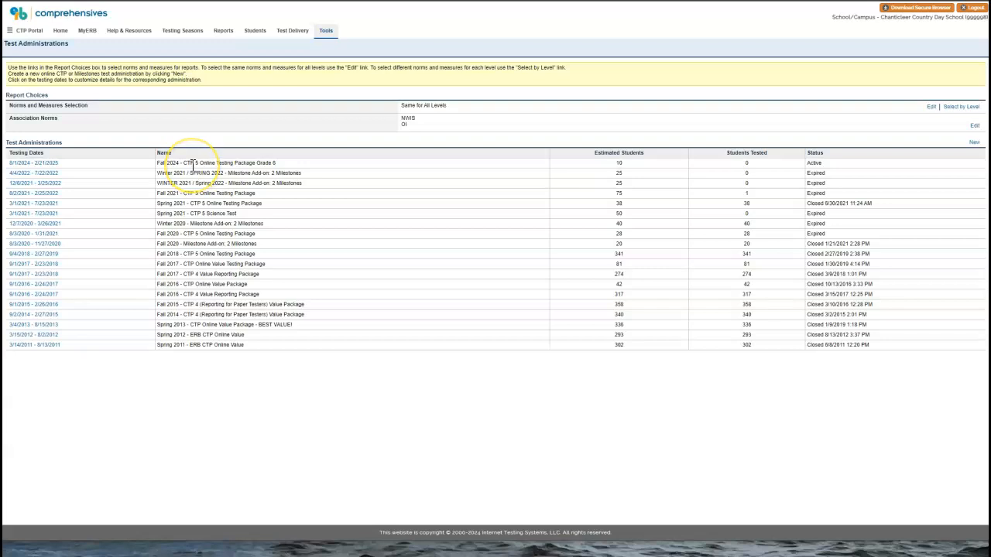
{"action": "left_click", "coordinate": [974, 144]}
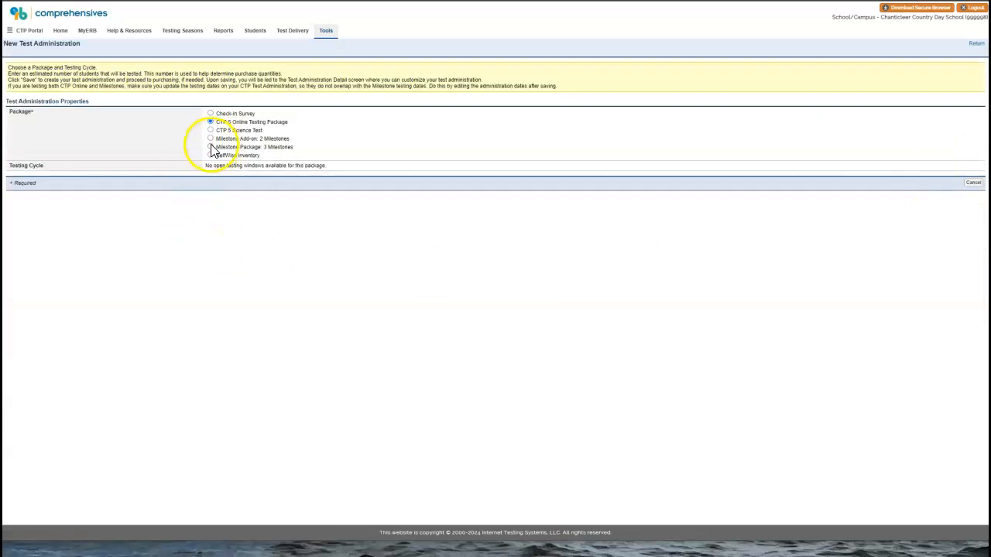
{"action": "left_click", "coordinate": [210, 114]}
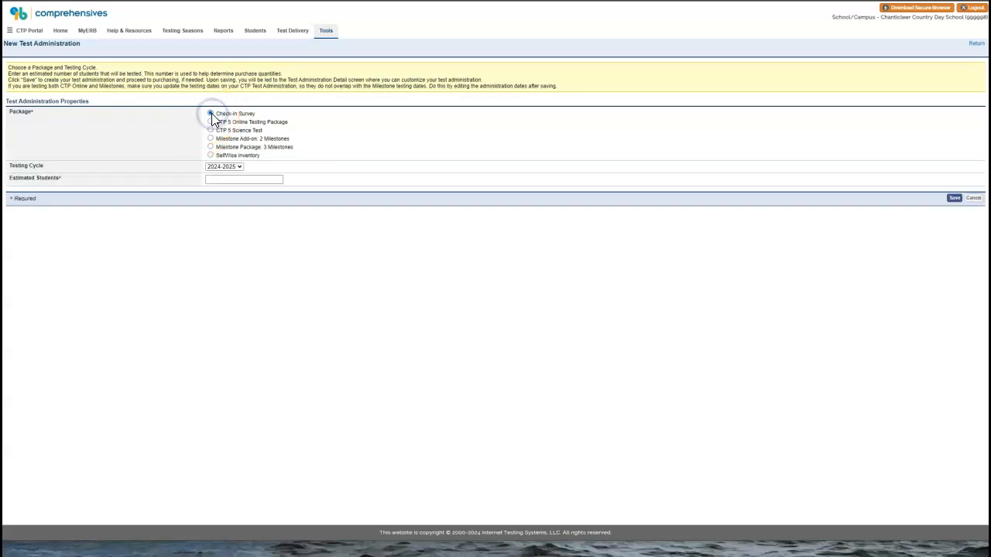
{"action": "left_click", "coordinate": [227, 181]}
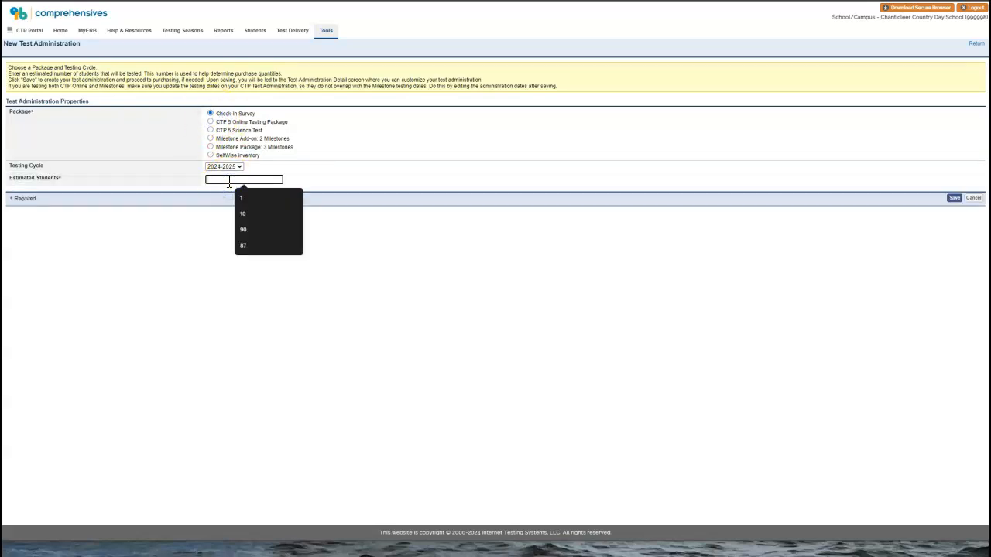
{"action": "type", "text": "1"}
{"action": "left_click", "coordinate": [955, 198]}
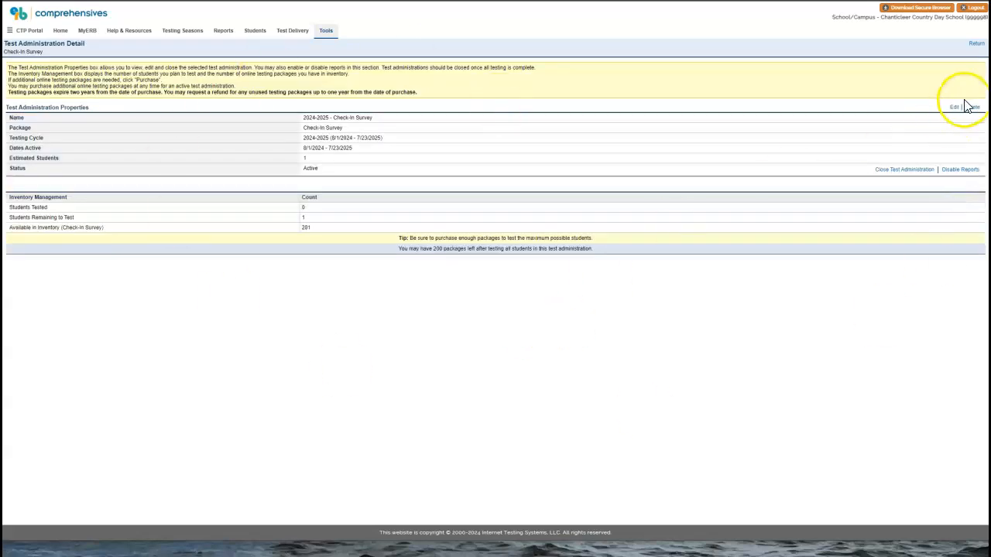
{"action": "left_click", "coordinate": [973, 44]}
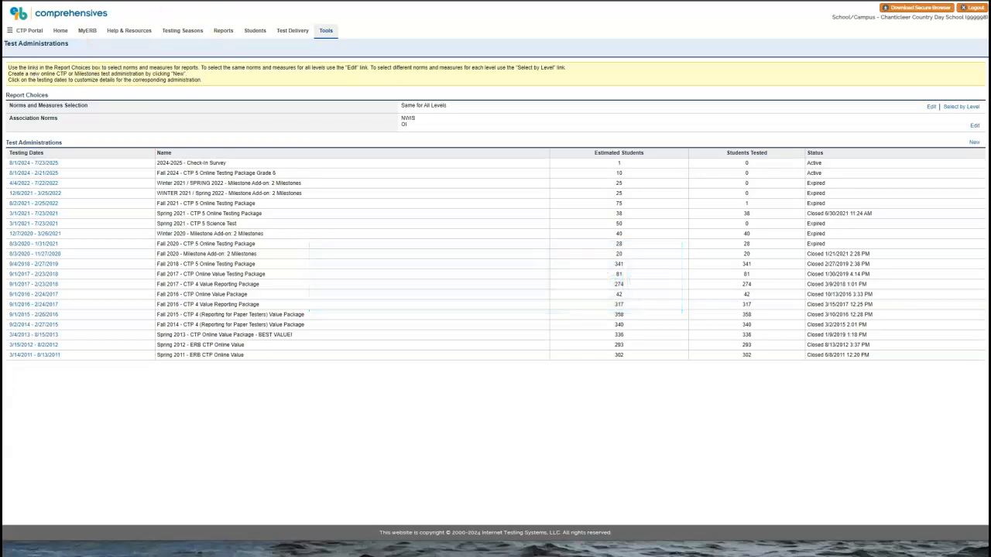
Start a new test session named "Test Session" under the Fall 2024 - CTP 5 Online Testing Package Grade 6 administration
{"action": "left_click", "coordinate": [292, 31]}
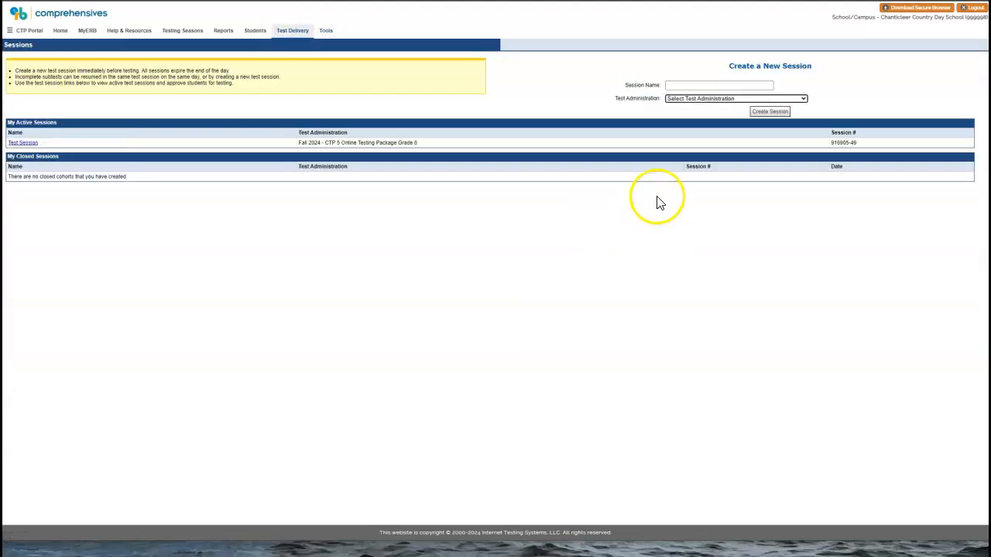
{"action": "left_click", "coordinate": [675, 86]}
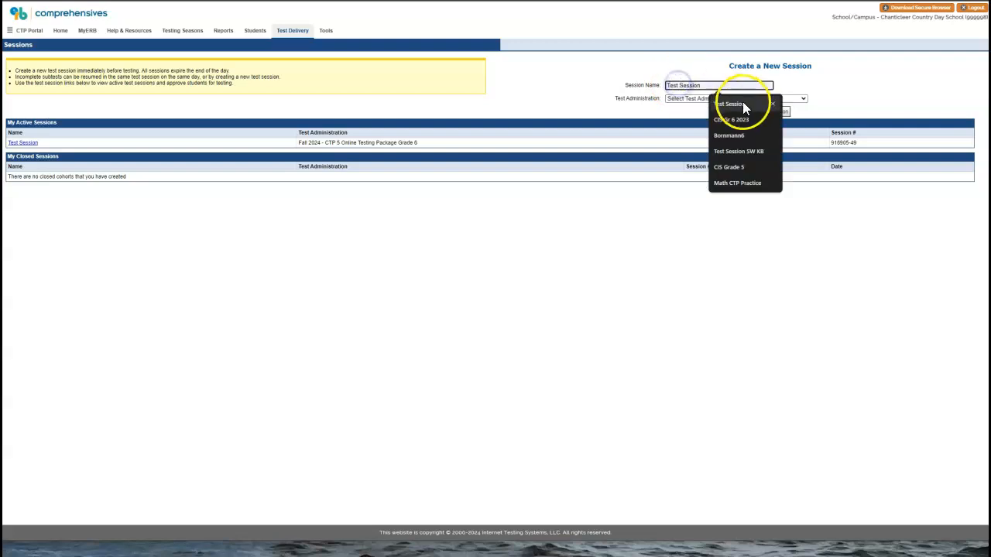
{"action": "left_click", "coordinate": [744, 104]}
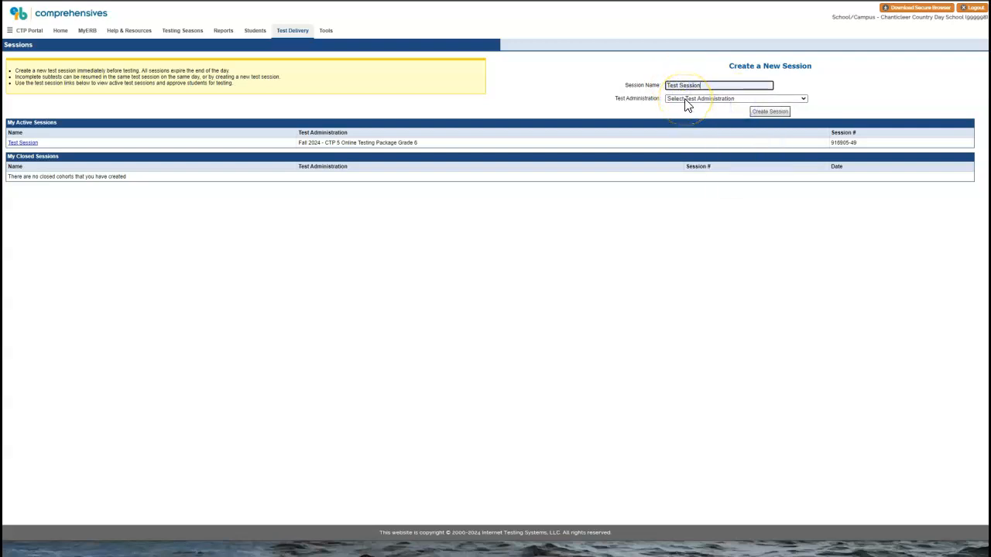
{"action": "left_click", "coordinate": [685, 101]}
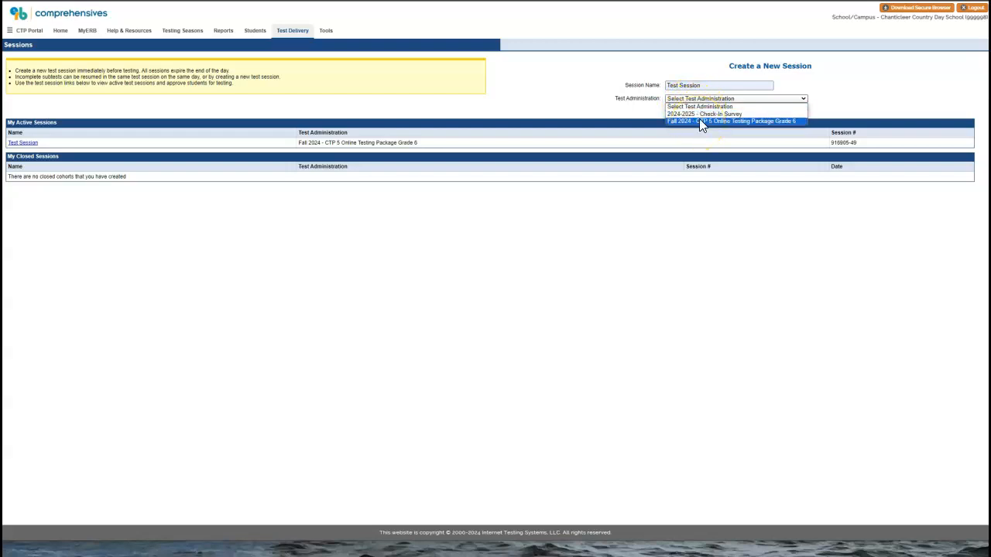
{"action": "left_click", "coordinate": [701, 121]}
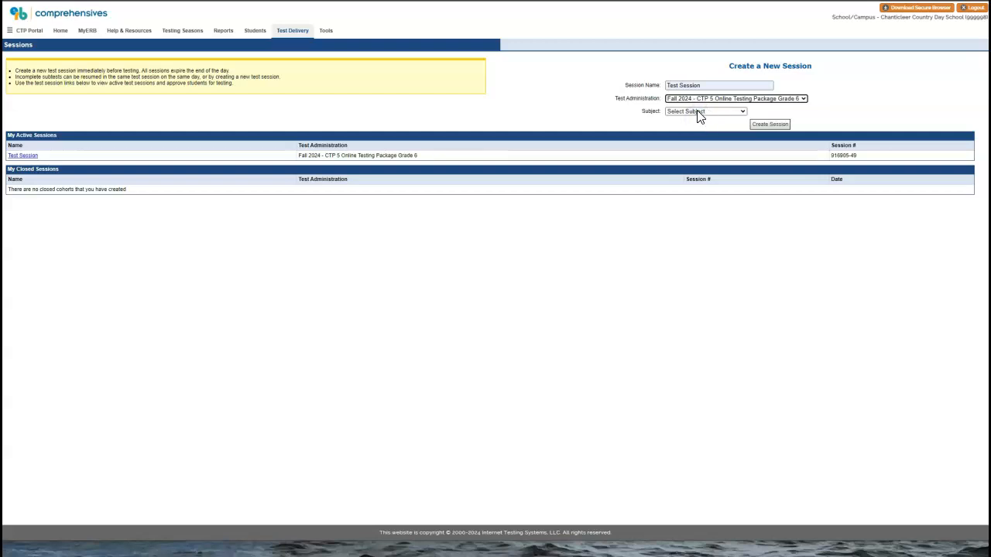
Choose Algebra as the session's subject and create the session
{"action": "left_click", "coordinate": [699, 113]}
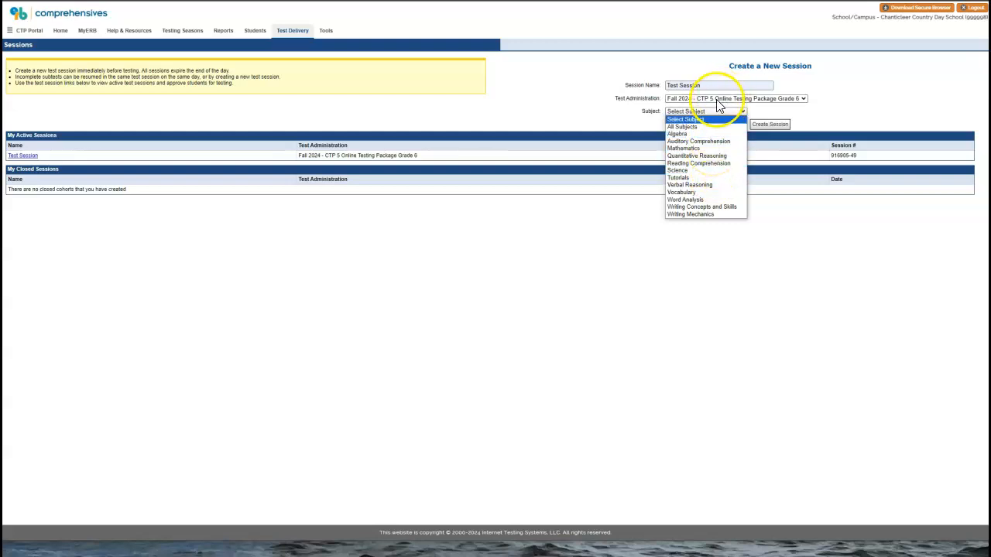
{"action": "left_click", "coordinate": [697, 98]}
{"action": "left_click", "coordinate": [693, 114]}
{"action": "left_click", "coordinate": [691, 112]}
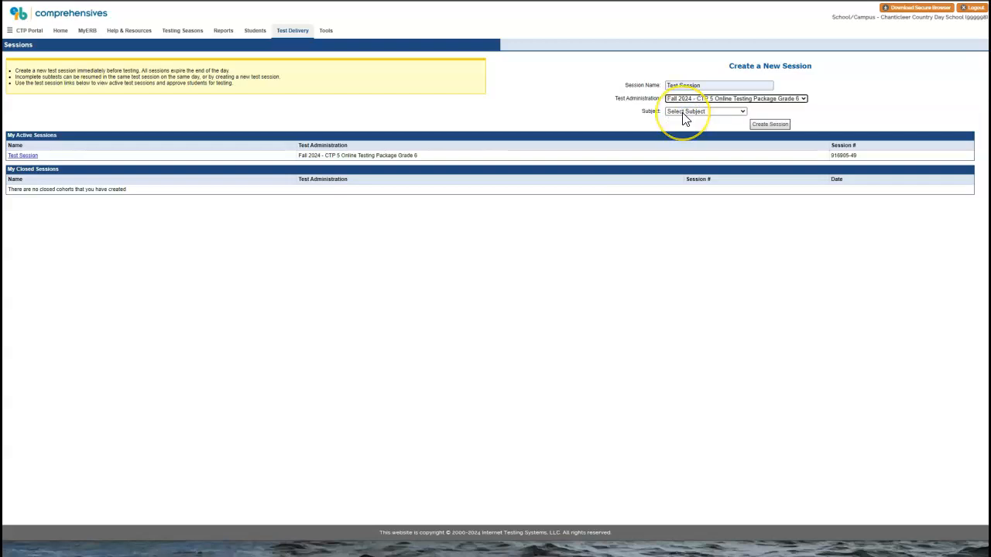
{"action": "left_click", "coordinate": [684, 113]}
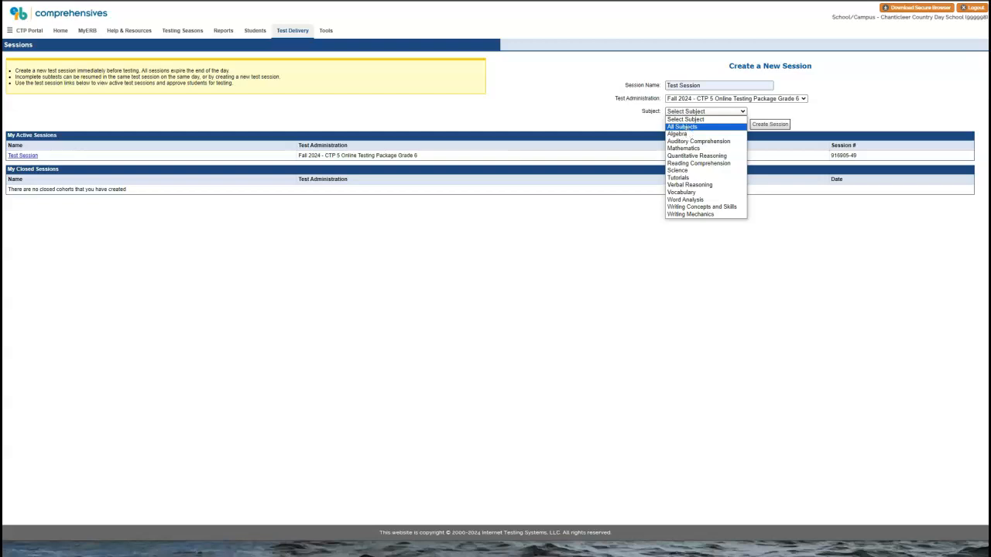
{"action": "left_click", "coordinate": [681, 134]}
{"action": "left_click", "coordinate": [759, 128]}
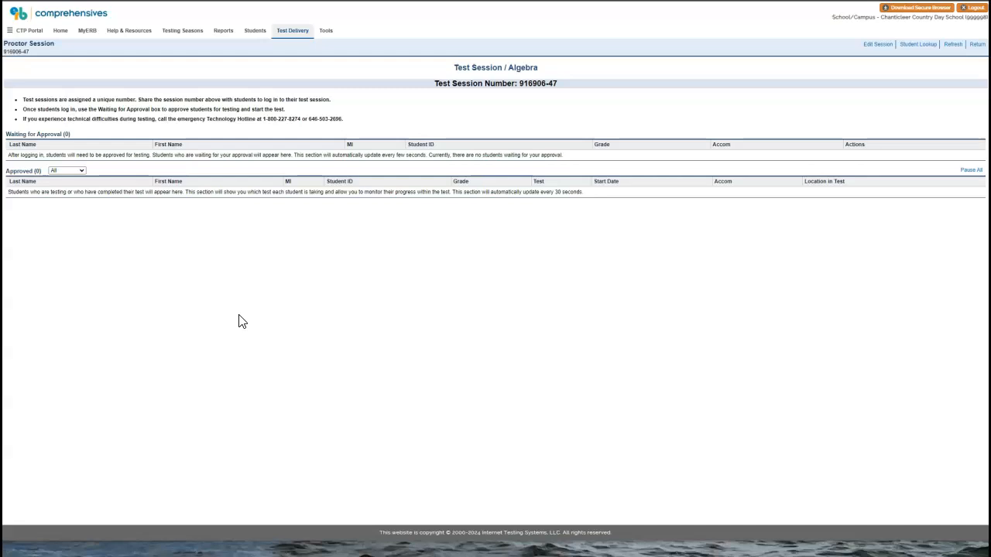
Close the Fall 2024 - CTP 5 Online Testing Package Grade 6 test administration
{"action": "left_click", "coordinate": [326, 32]}
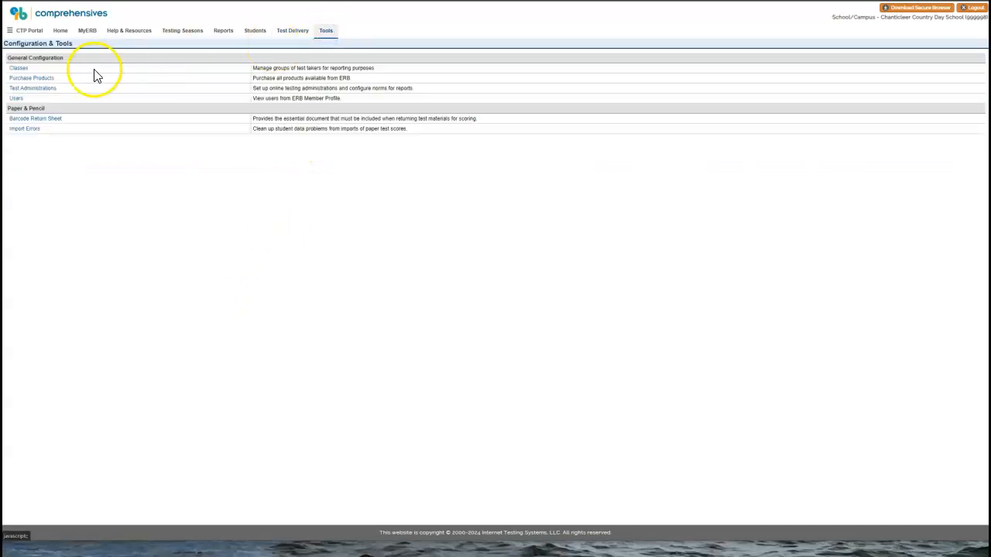
{"action": "left_click", "coordinate": [33, 89]}
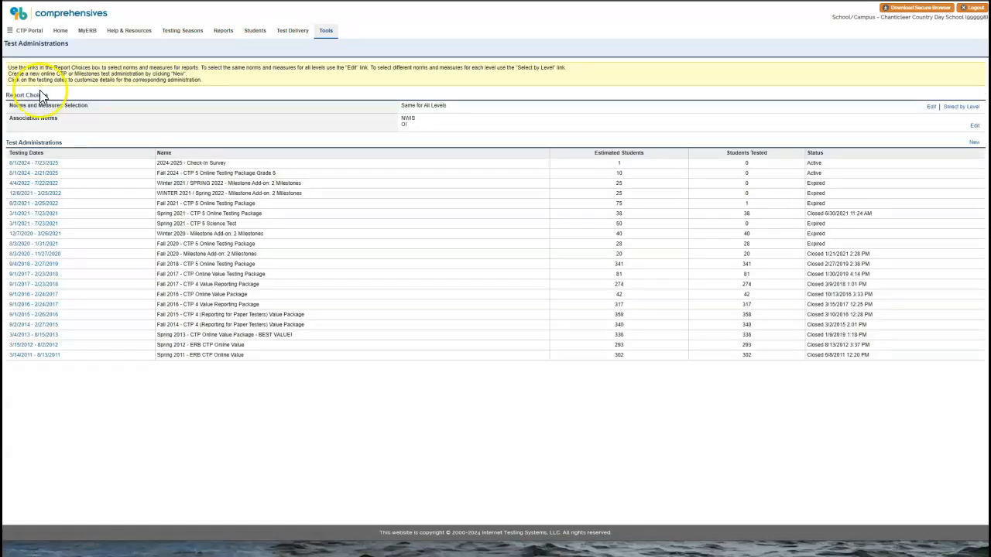
{"action": "left_click", "coordinate": [23, 174]}
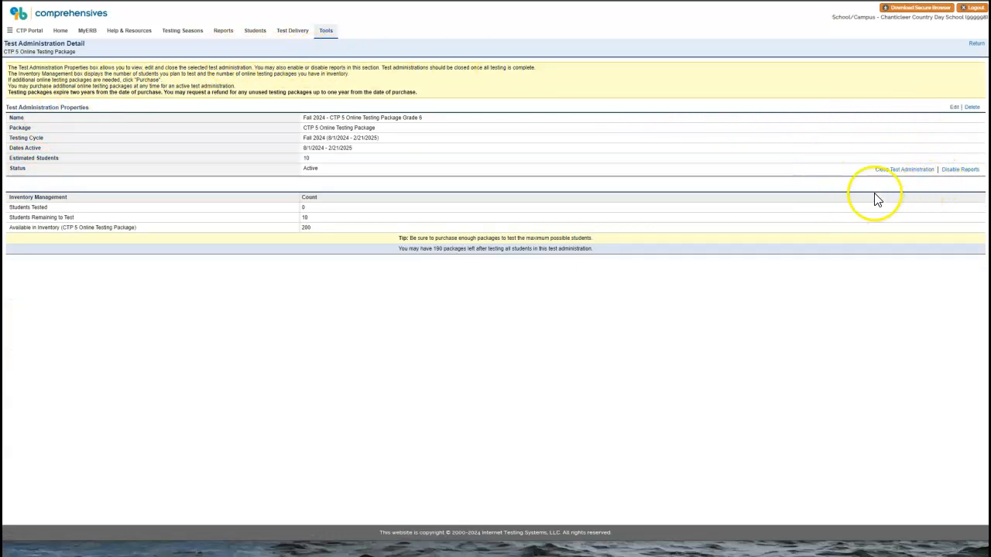
{"action": "left_click", "coordinate": [892, 171]}
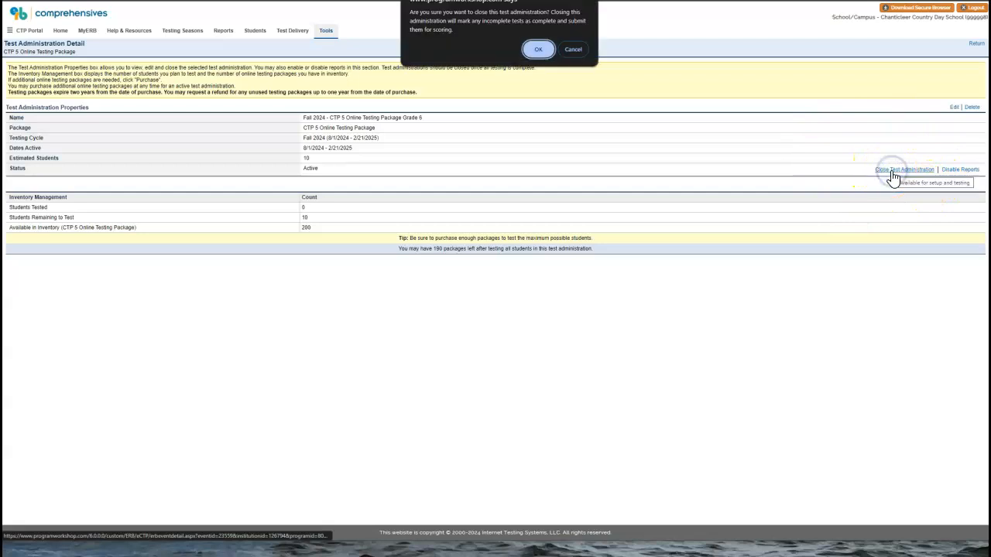
{"action": "left_click", "coordinate": [541, 50]}
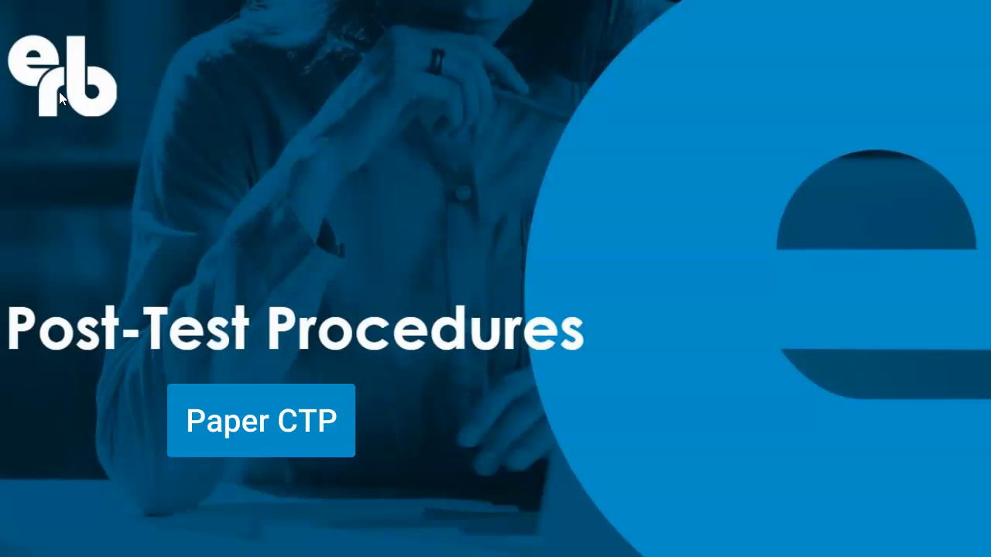
{"action": "left_click", "coordinate": [10, 272]}
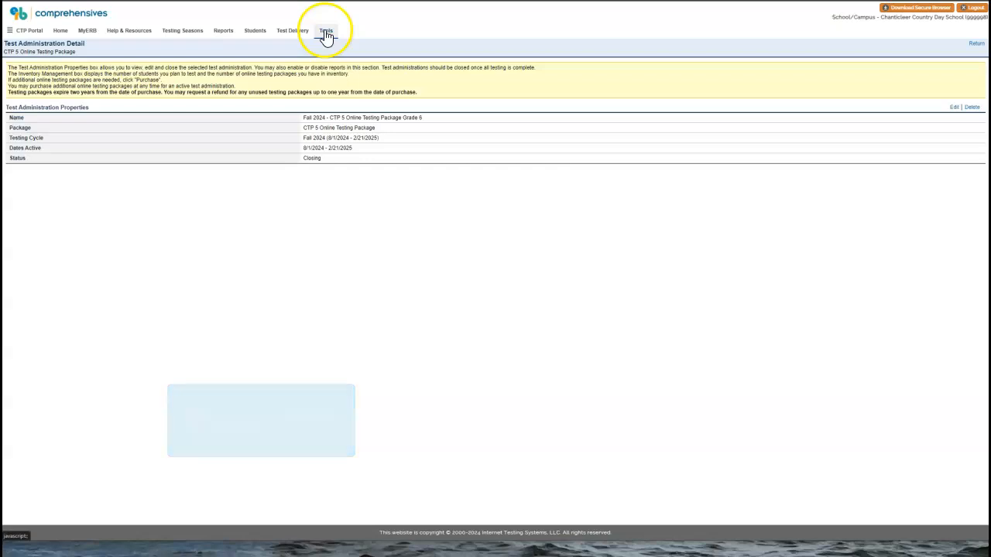
Generate the Barcode Return Sheet PDF for Fall, CTP 5 Reporting Package, with 10 answer documents, and review its pages
{"action": "left_click", "coordinate": [326, 31]}
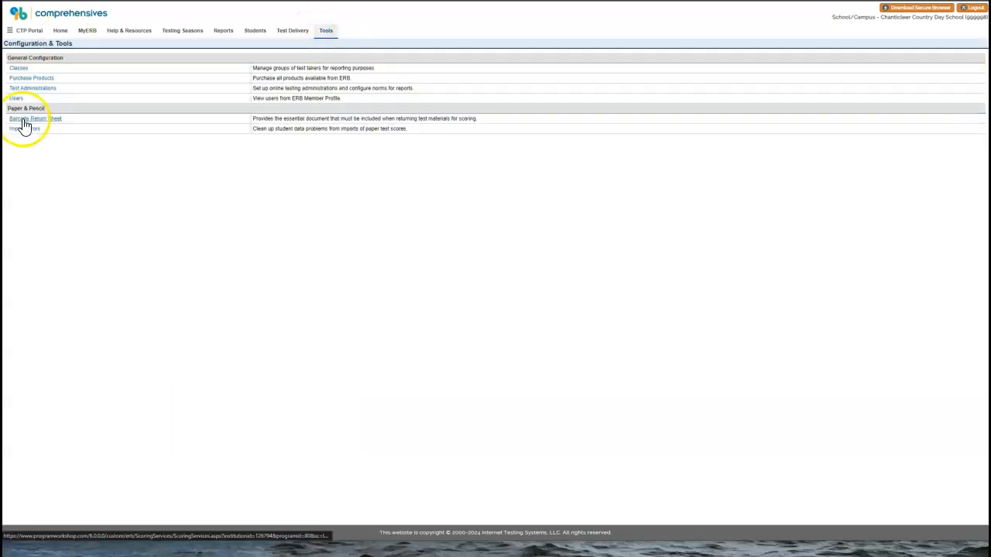
{"action": "left_click", "coordinate": [24, 120]}
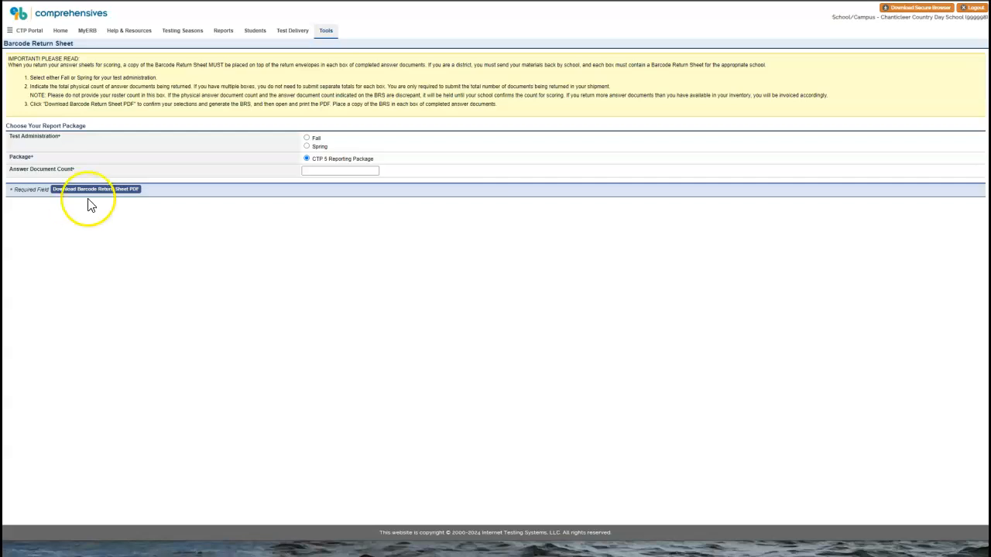
{"action": "left_click", "coordinate": [307, 137]}
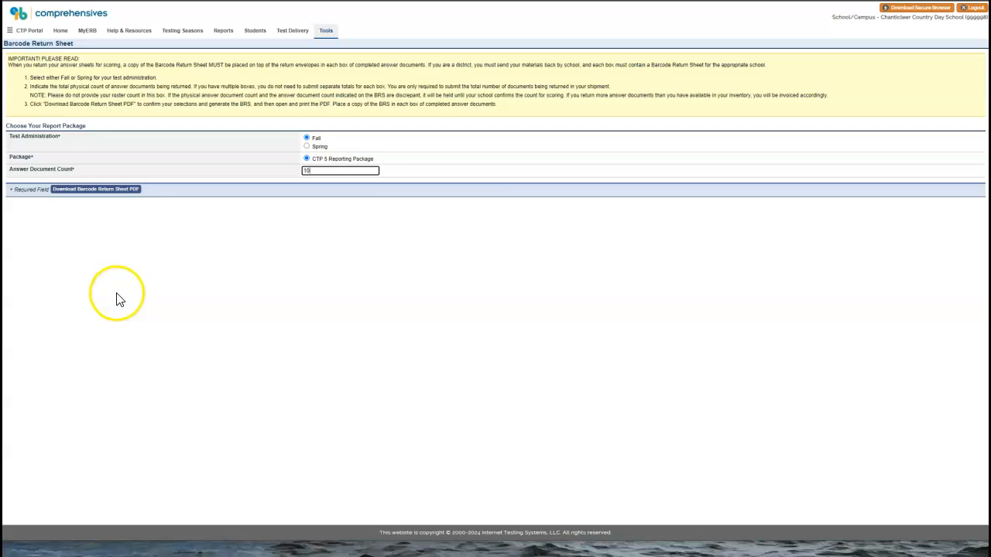
{"action": "left_click", "coordinate": [117, 189]}
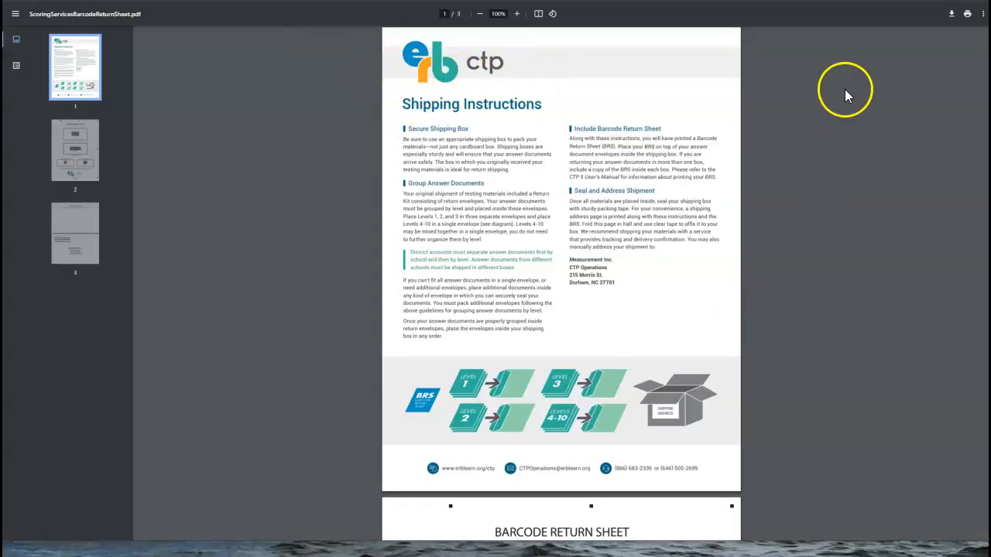
{"action": "scroll", "coordinate": [415, 280], "scroll_direction": "down", "scroll_amount": 3}
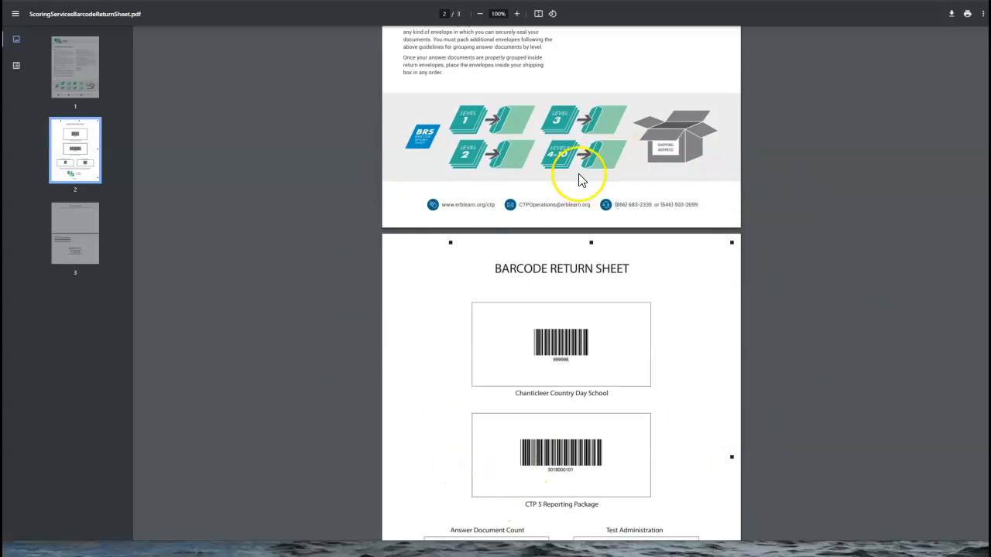
{"action": "scroll", "coordinate": [504, 482], "scroll_direction": "down", "scroll_amount": 3}
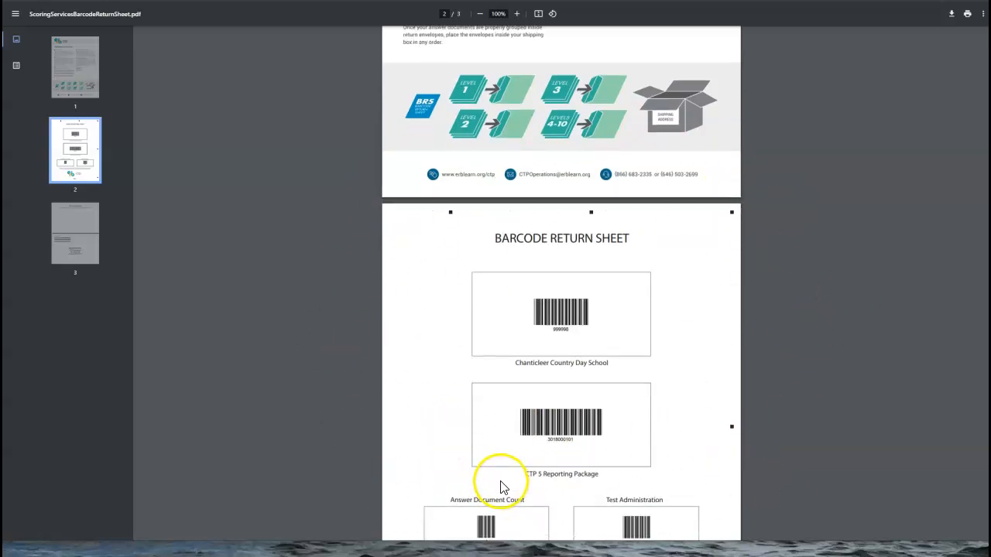
{"action": "scroll", "coordinate": [499, 480], "scroll_direction": "down", "scroll_amount": 3}
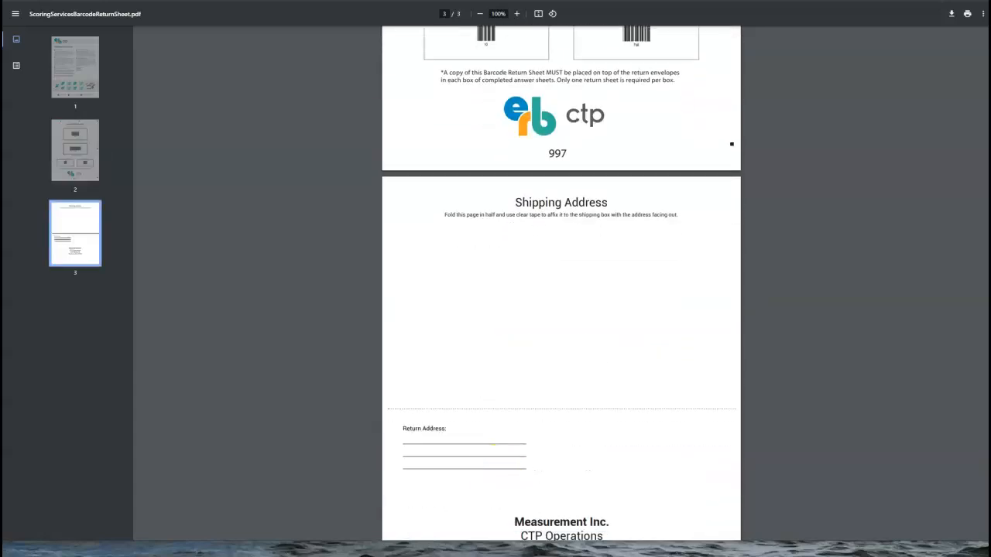
{"action": "scroll", "coordinate": [500, 478], "scroll_direction": "down", "scroll_amount": 1}
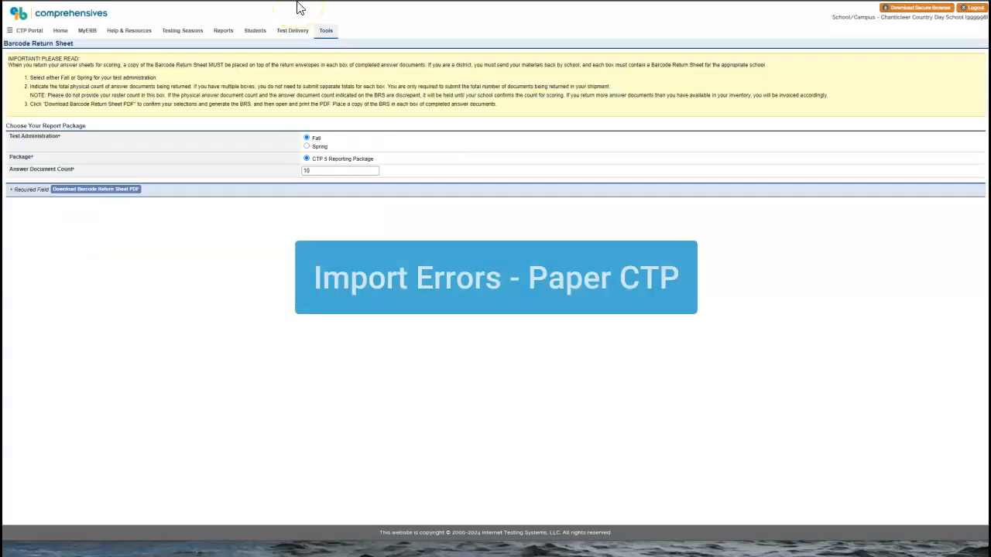
Open the Import Errors page for paper test scores
{"action": "left_click", "coordinate": [324, 30]}
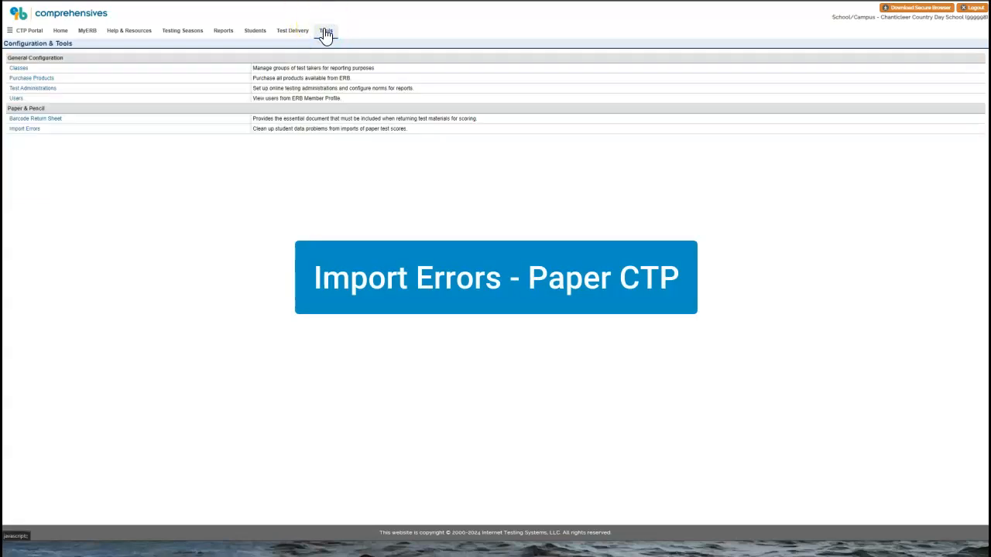
{"action": "left_click", "coordinate": [23, 130]}
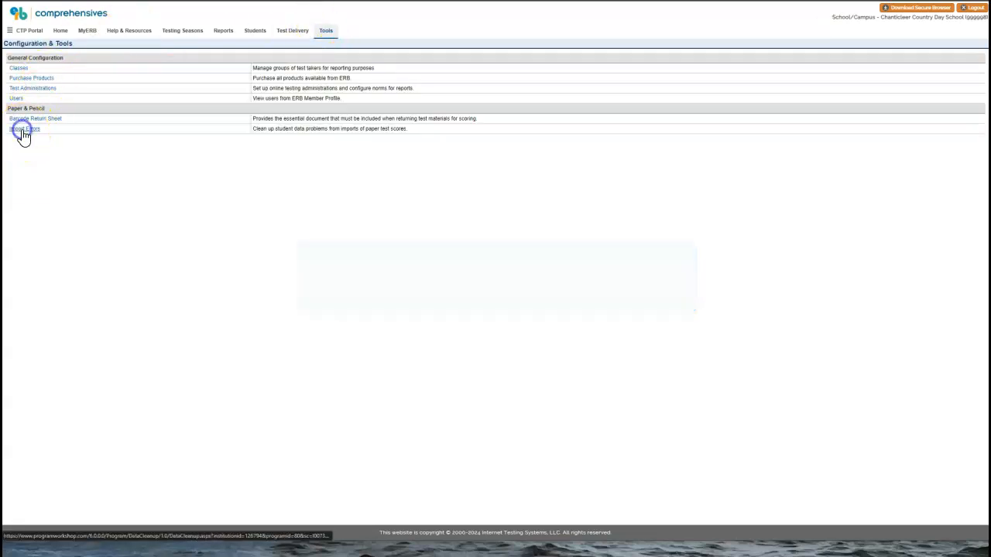